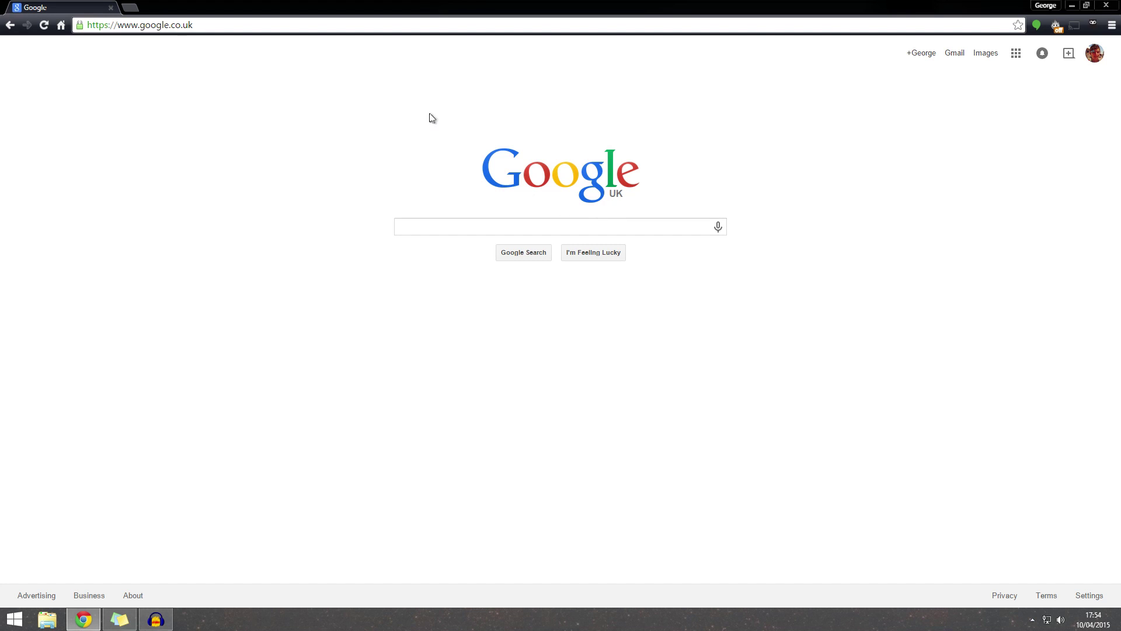
Step: Search the web for "nexus" and open the Skyrim Nexus mods and community site
left_click(262, 24)
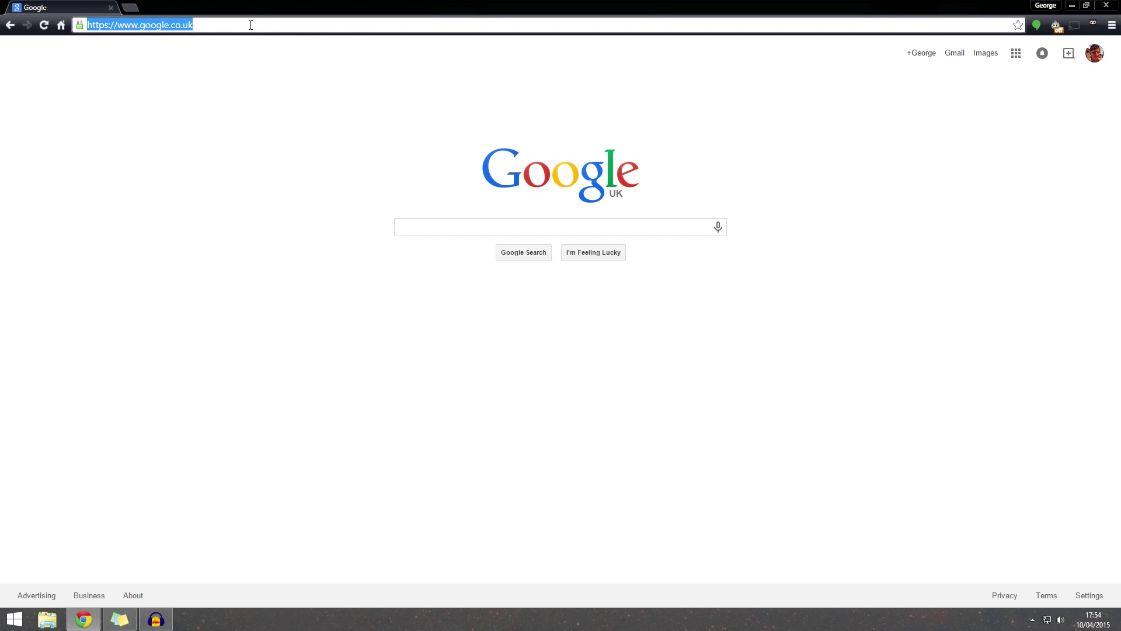
type("nexus")
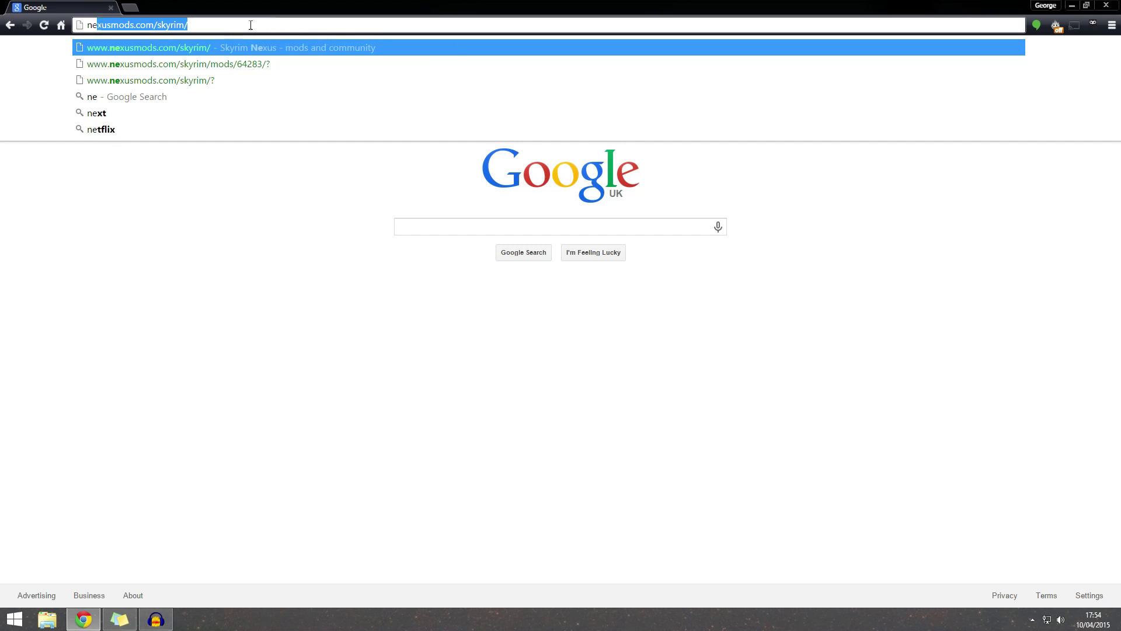
key("Return")
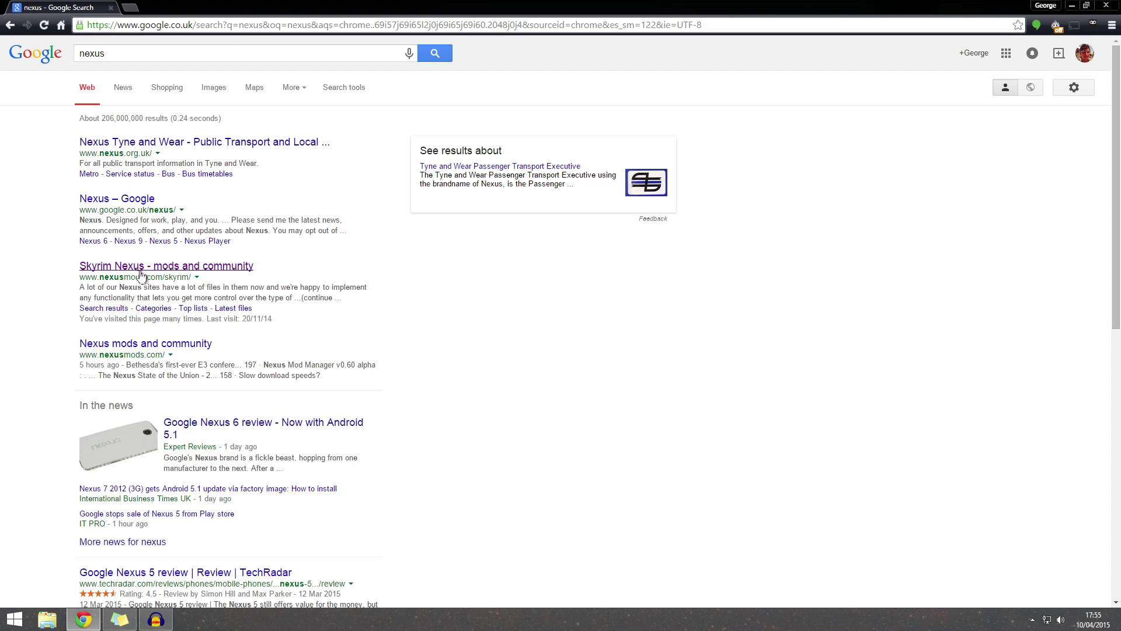
left_click(180, 266)
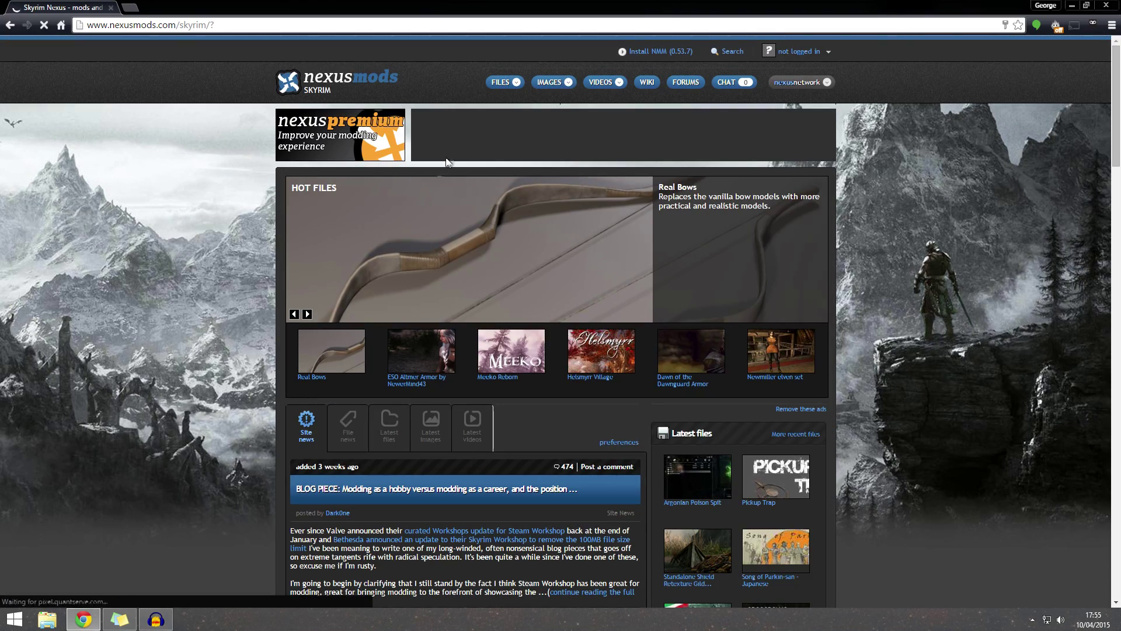
scroll(582, 244, "down", 5)
scroll(582, 244, "up", 5)
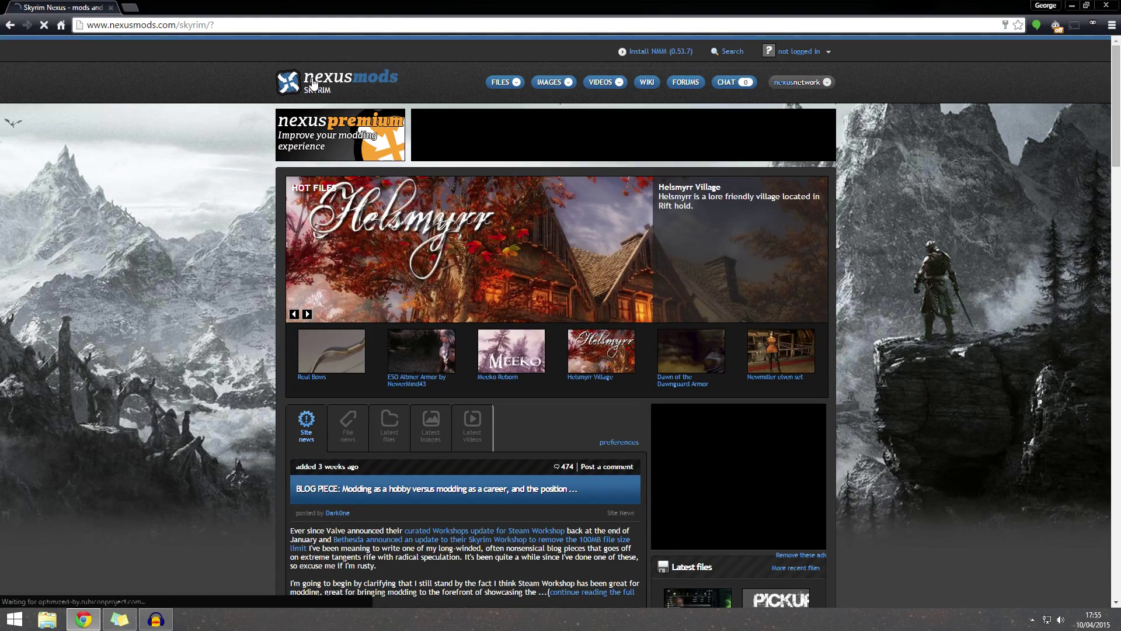
Step: Go to the root of nexusmods.com to browse its supported games, and pick Skyrim from the file database
left_click(311, 89)
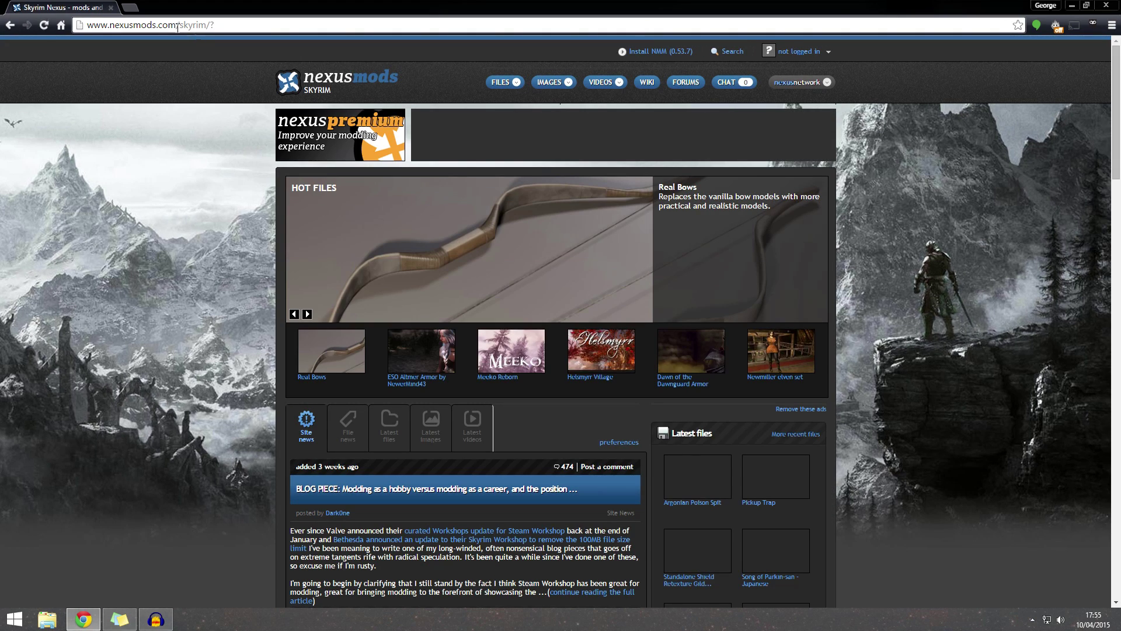
left_click_drag(215, 25, 174, 13)
key("BackSpace")
key("Return")
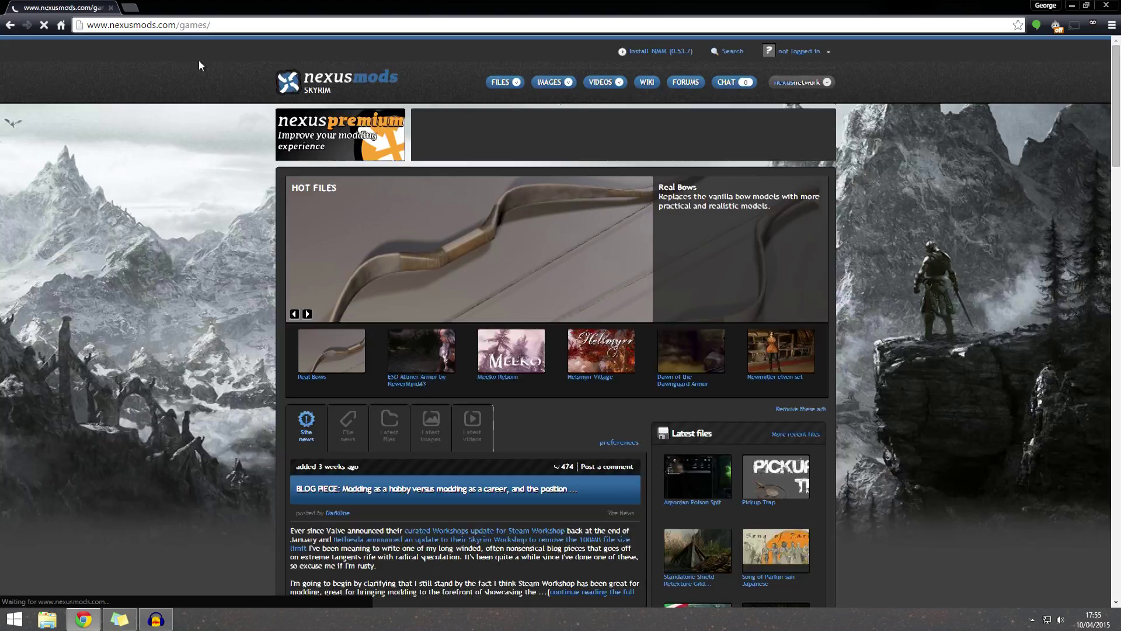
scroll(305, 181, "down", 3)
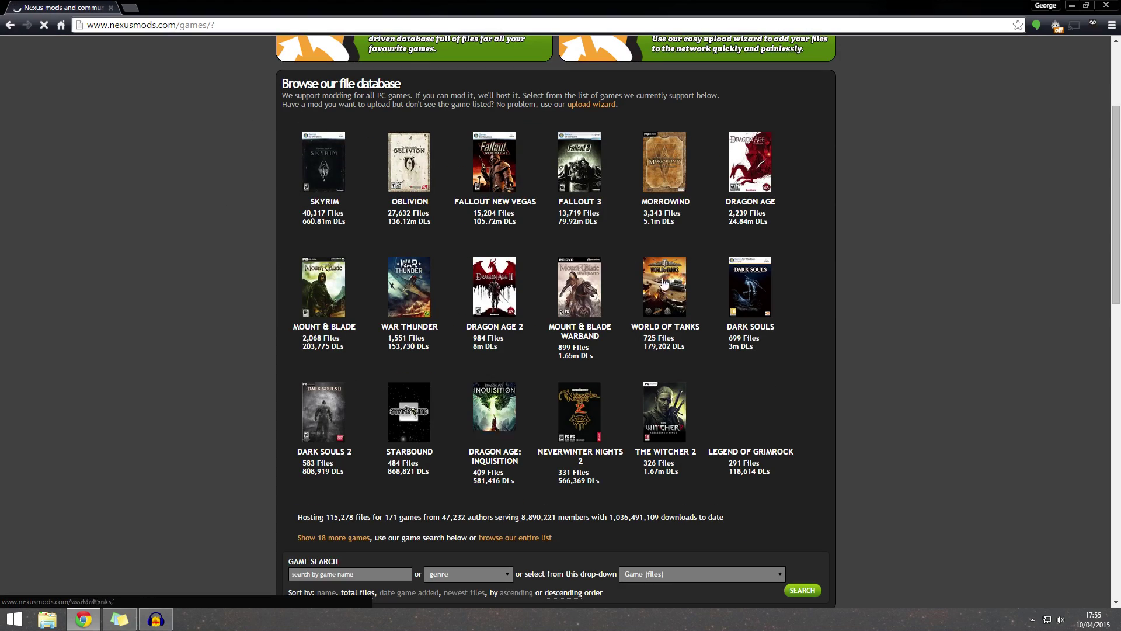
left_click(343, 179)
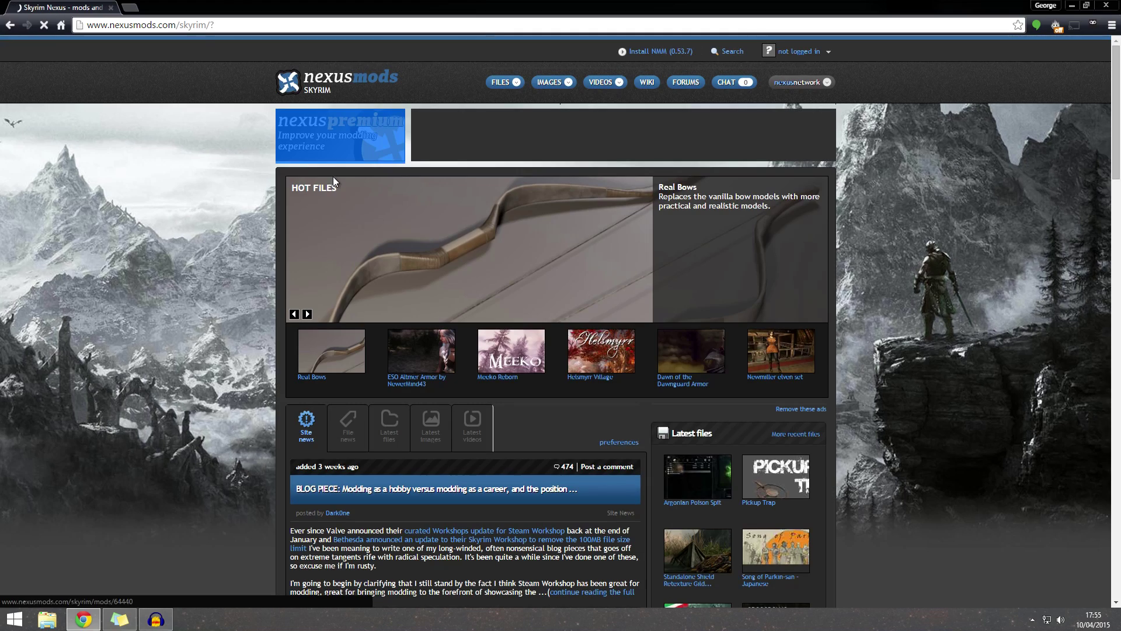
scroll(526, 338, "down", 3)
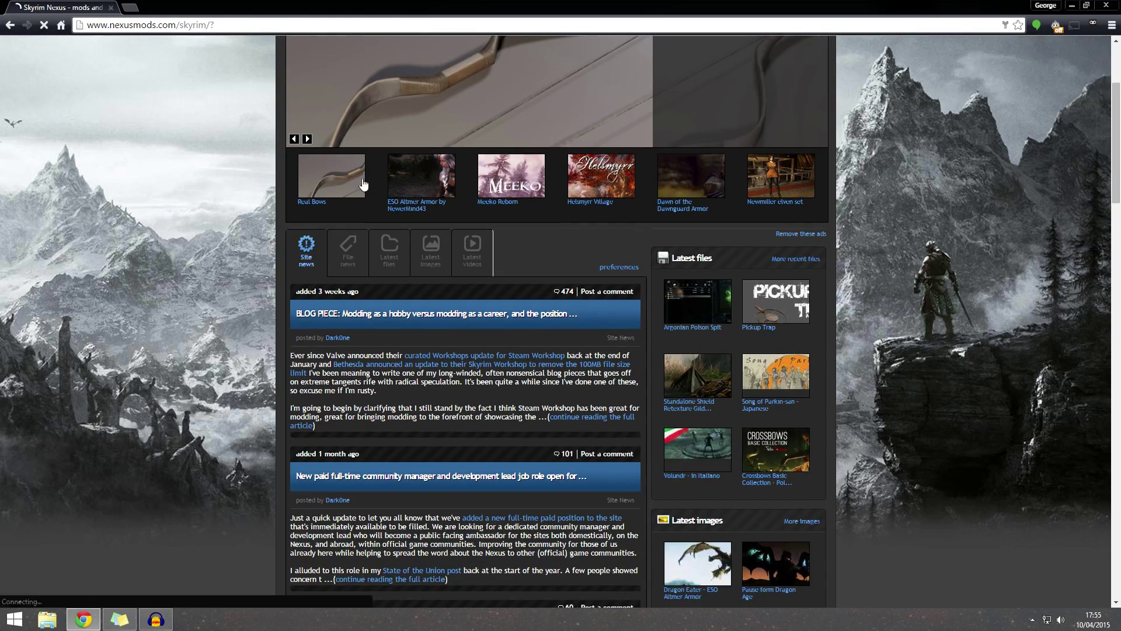
scroll(584, 350, "up", 3)
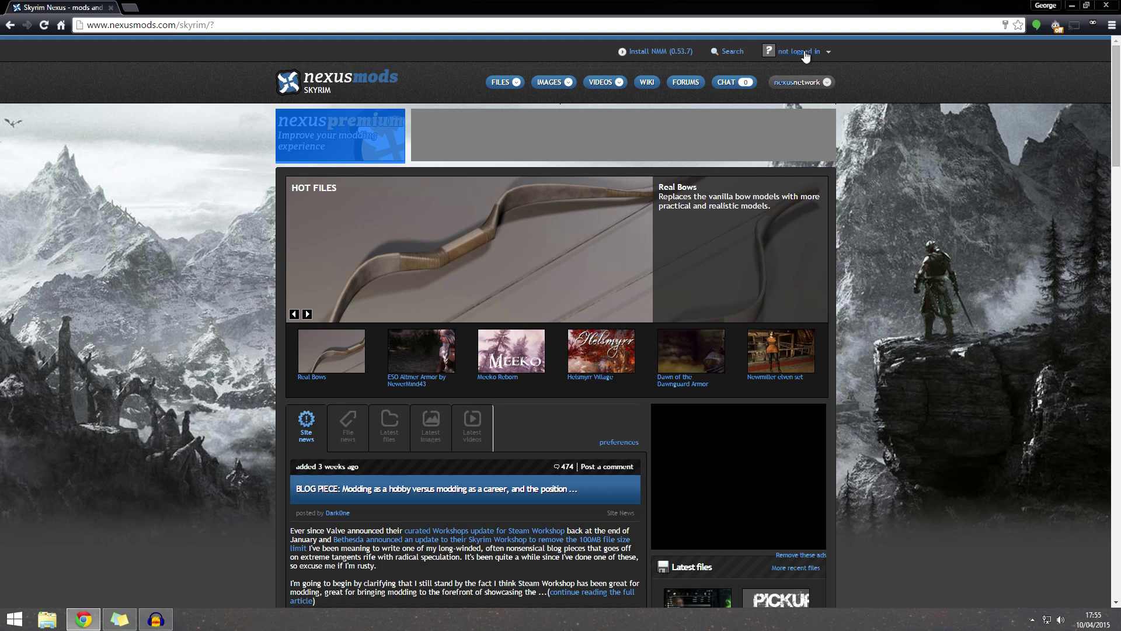
Step: Open the registration form for creating a free Nexus account
left_click(806, 56)
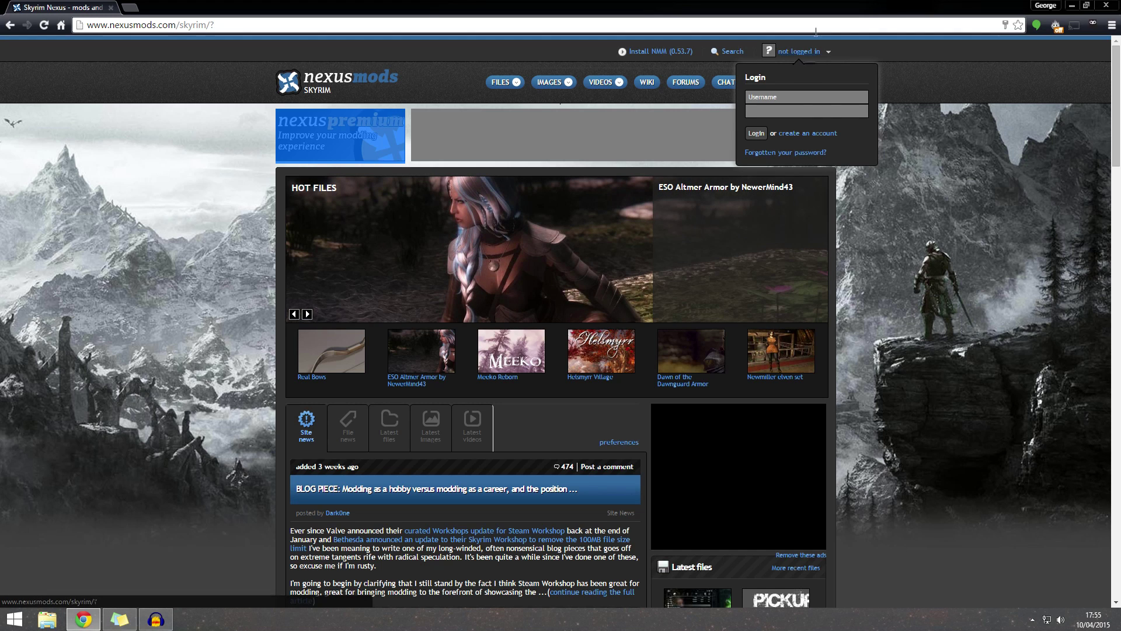
left_click(808, 133)
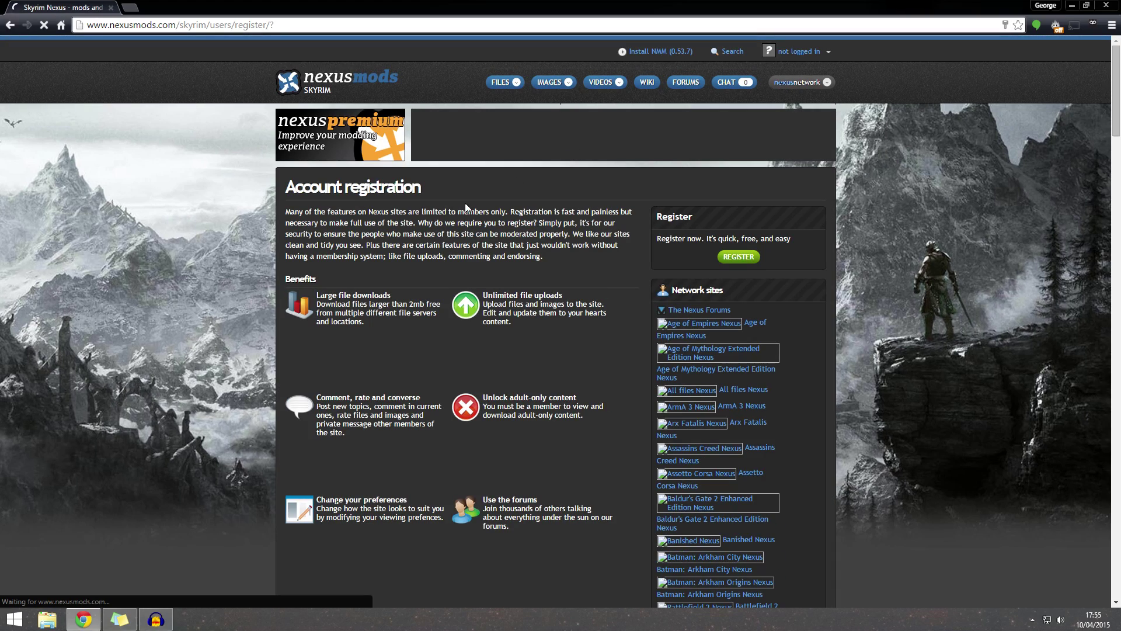
left_click(740, 257)
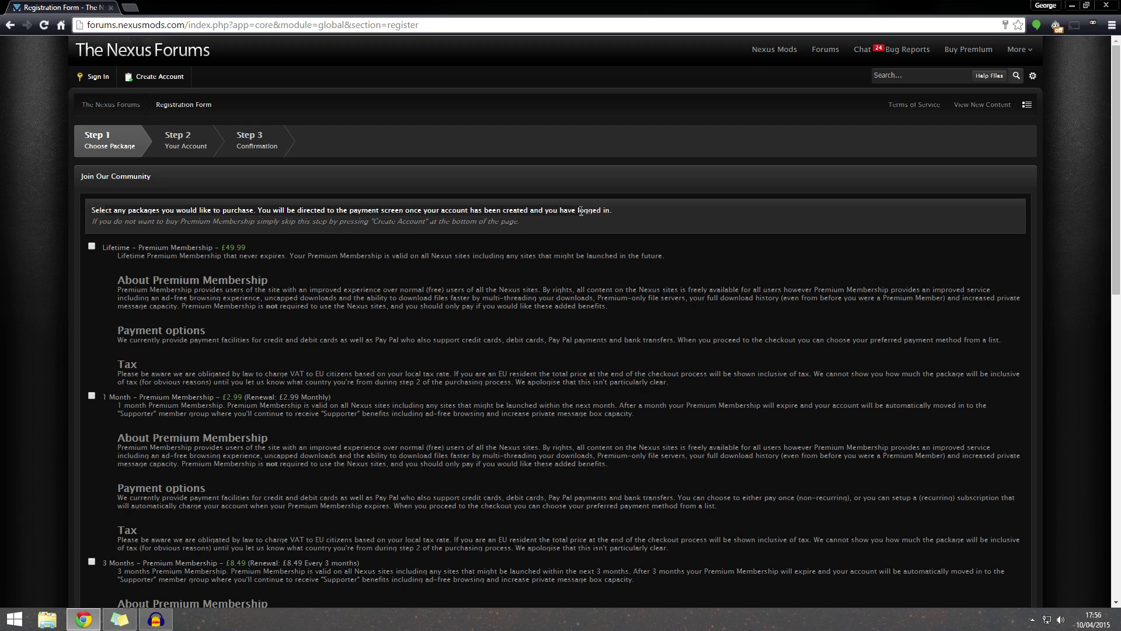
Step: Review the premium membership packages and continue to the account details form without selecting any package
left_click_drag(99, 224, 509, 225)
left_click(602, 221)
scroll(601, 216, "down", 5)
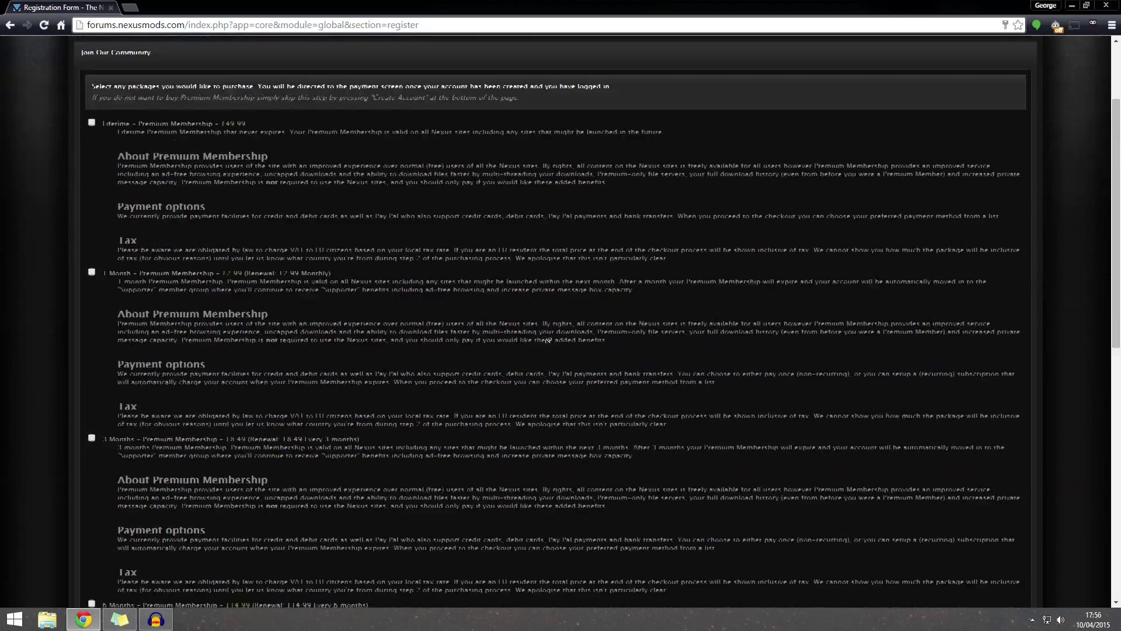
scroll(474, 178, "up", 4)
scroll(474, 178, "down", 10)
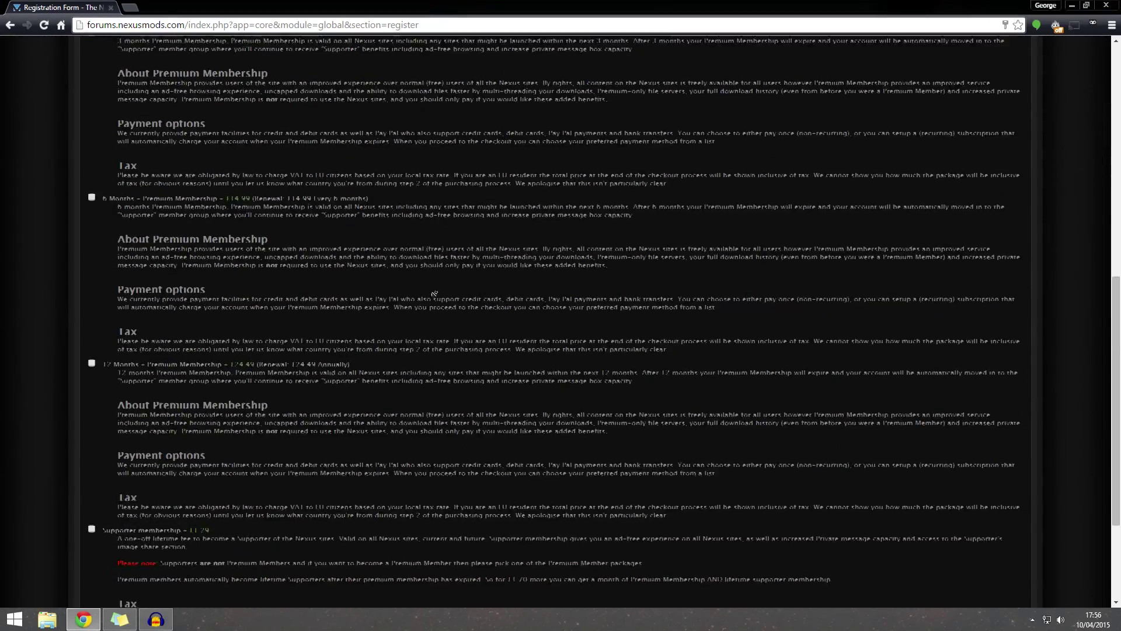
left_click(125, 485)
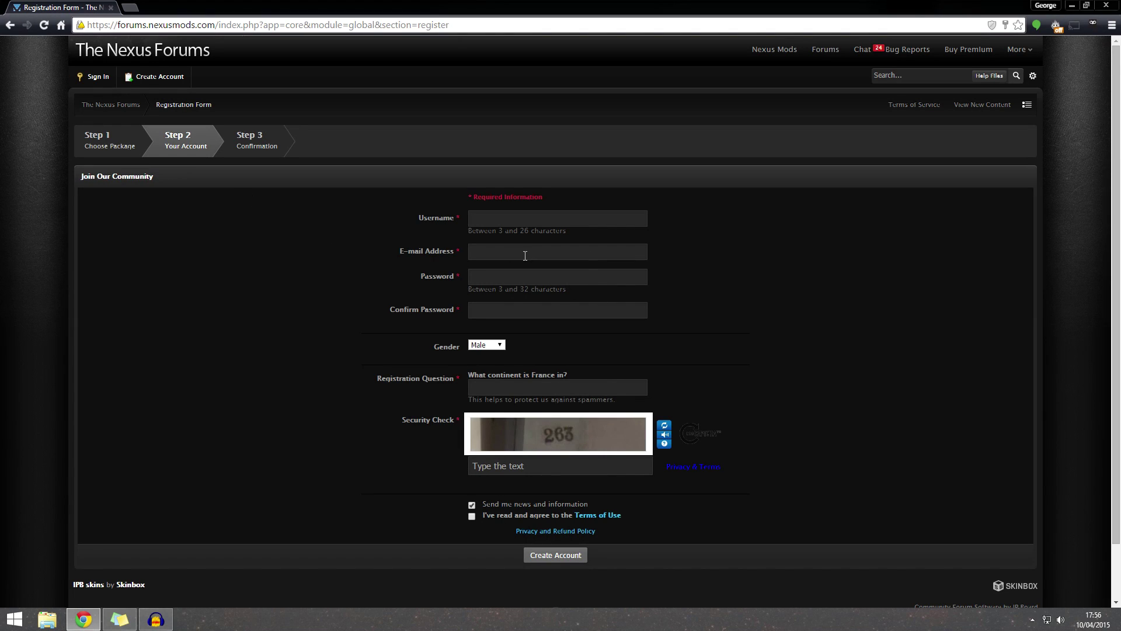
Step: Leave the registration form and return to the Skyrim Nexus home page
left_click(7, 26)
left_click(9, 25)
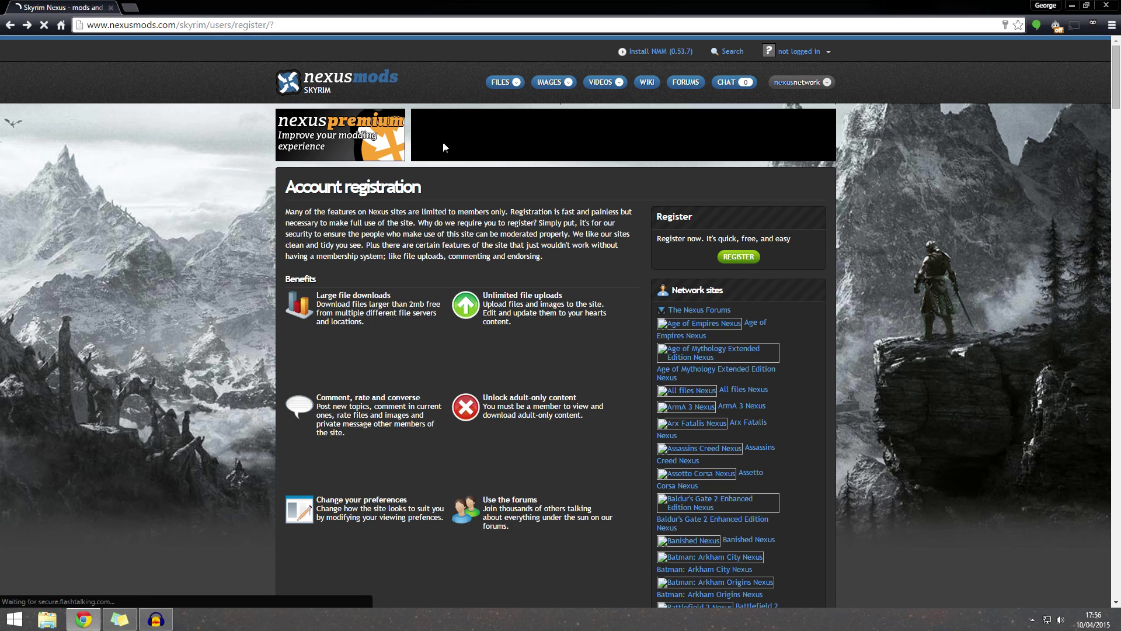
left_click(331, 81)
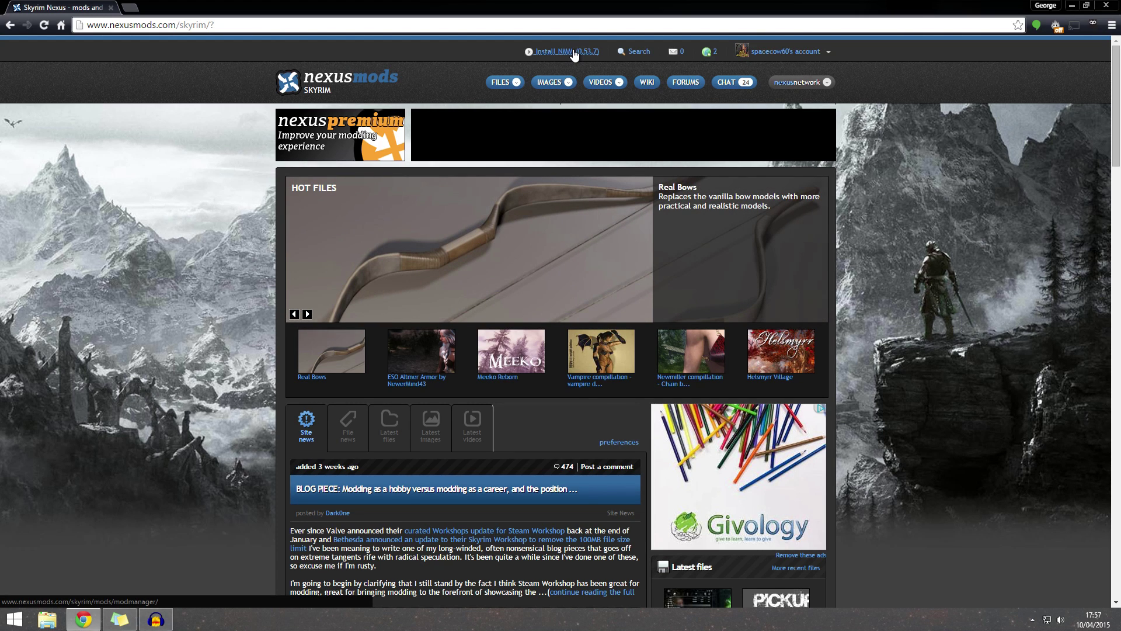
Step: Download the Nexus Mod Manager build for Vista, Win 7 and Win 8, run its installer and allow it to make changes
left_click(573, 51)
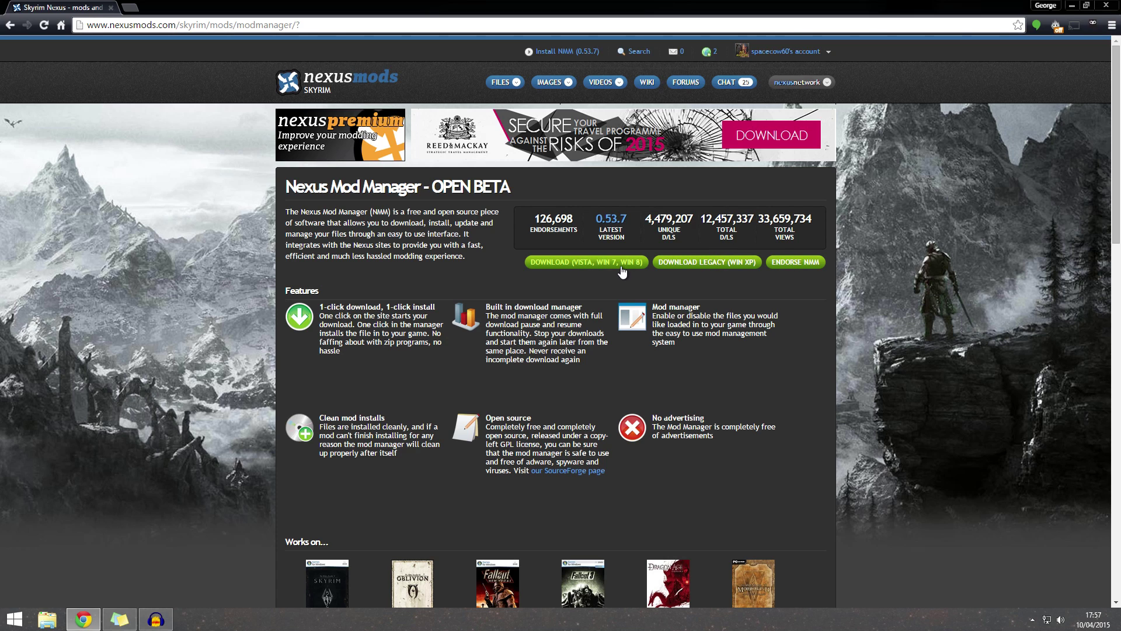
left_click(90, 587)
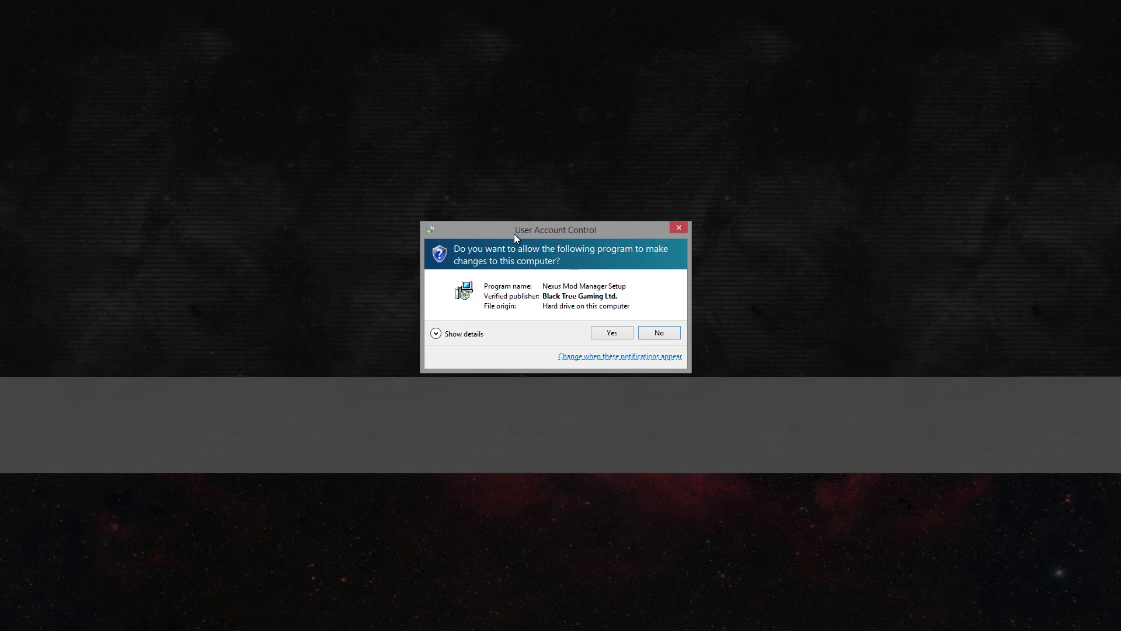
left_click(617, 332)
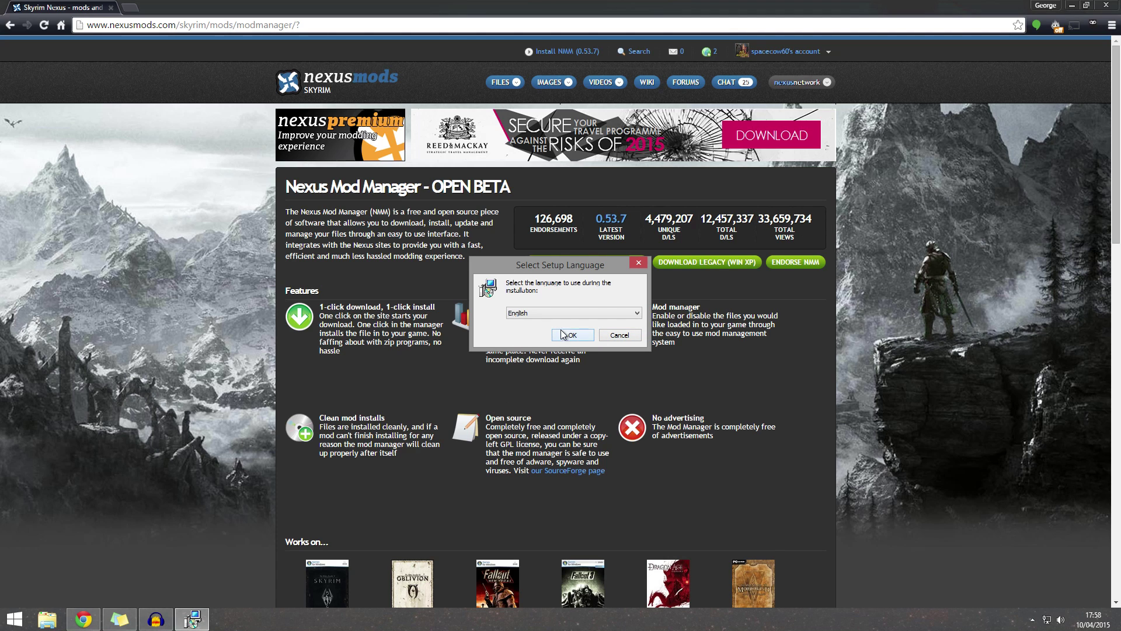
Step: Choose English as the setup language and accept the Nexus Mod Manager licence agreement
left_click_drag(556, 262, 520, 216)
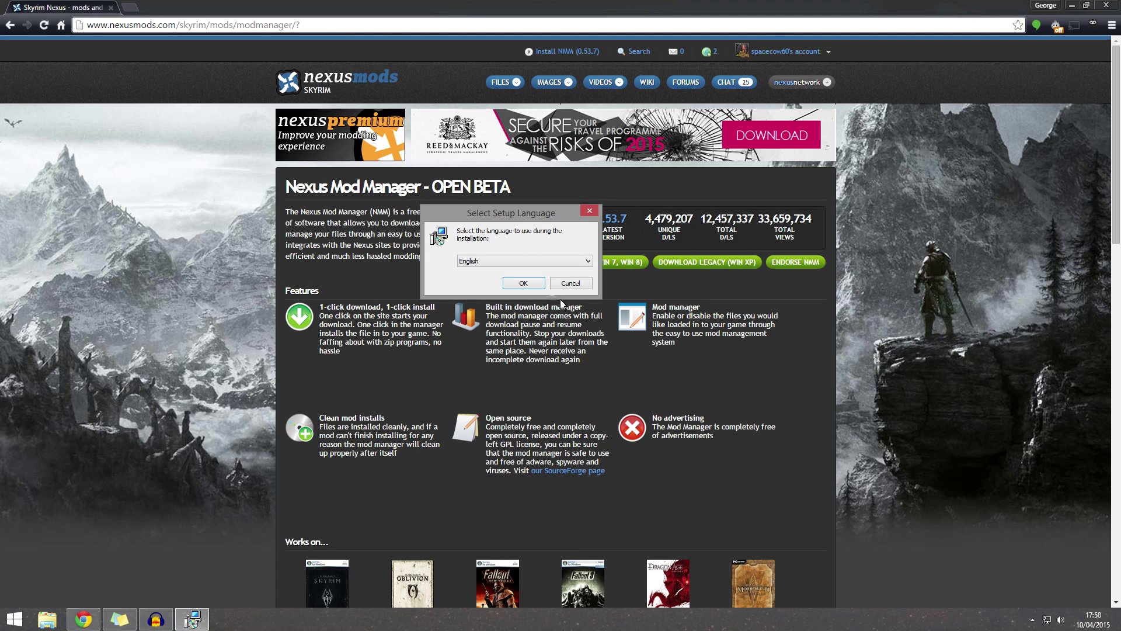
left_click(524, 284)
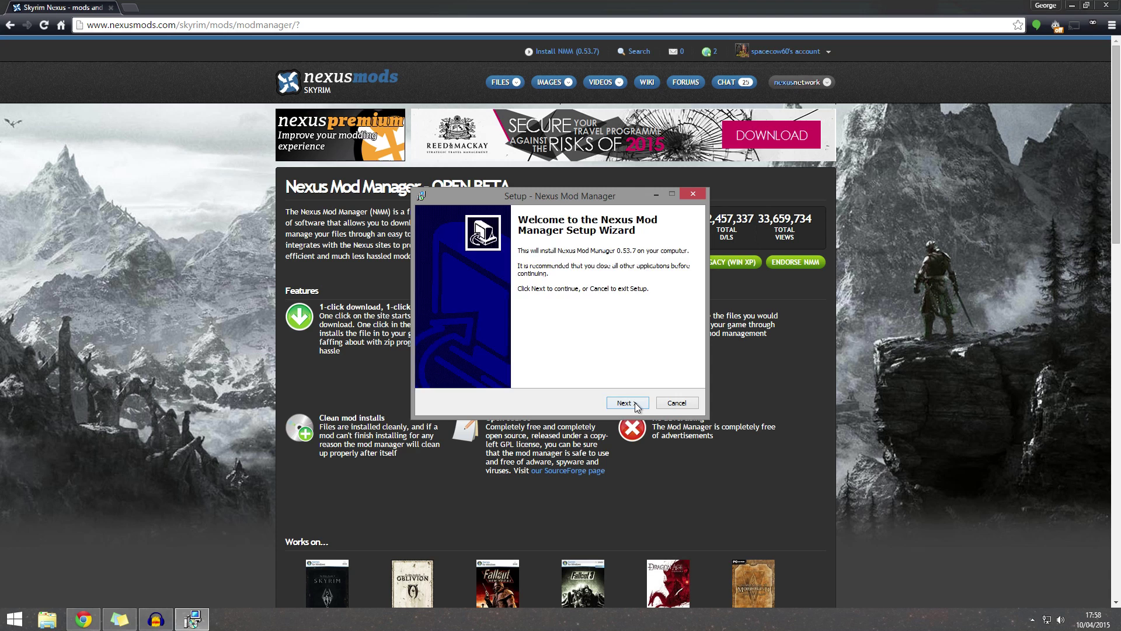
left_click(627, 403)
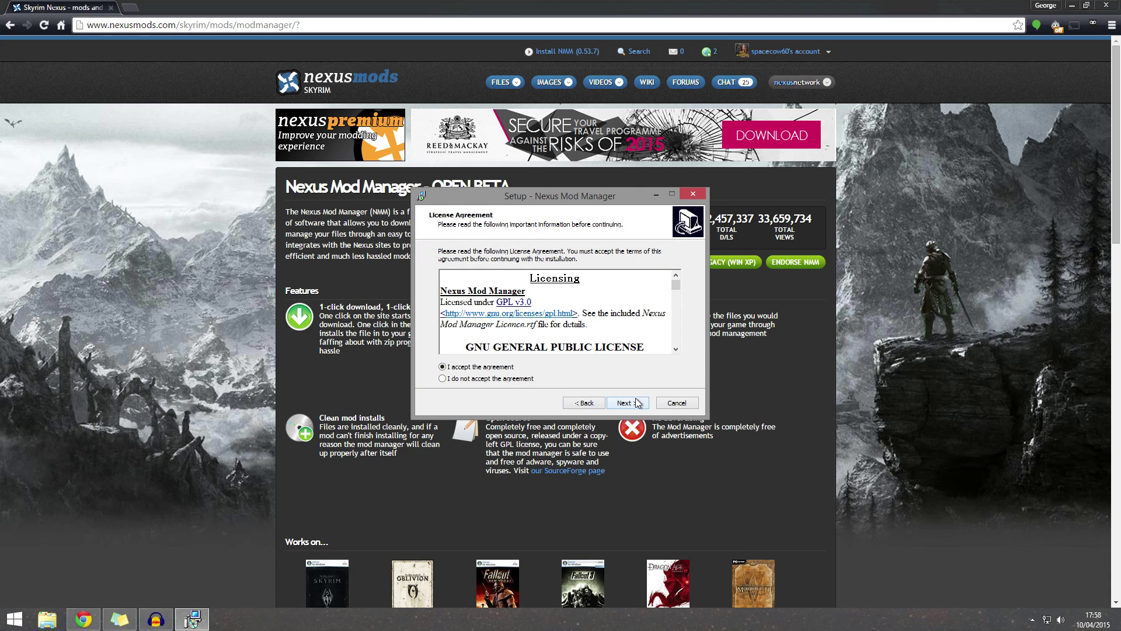
left_click(638, 403)
left_click(638, 403)
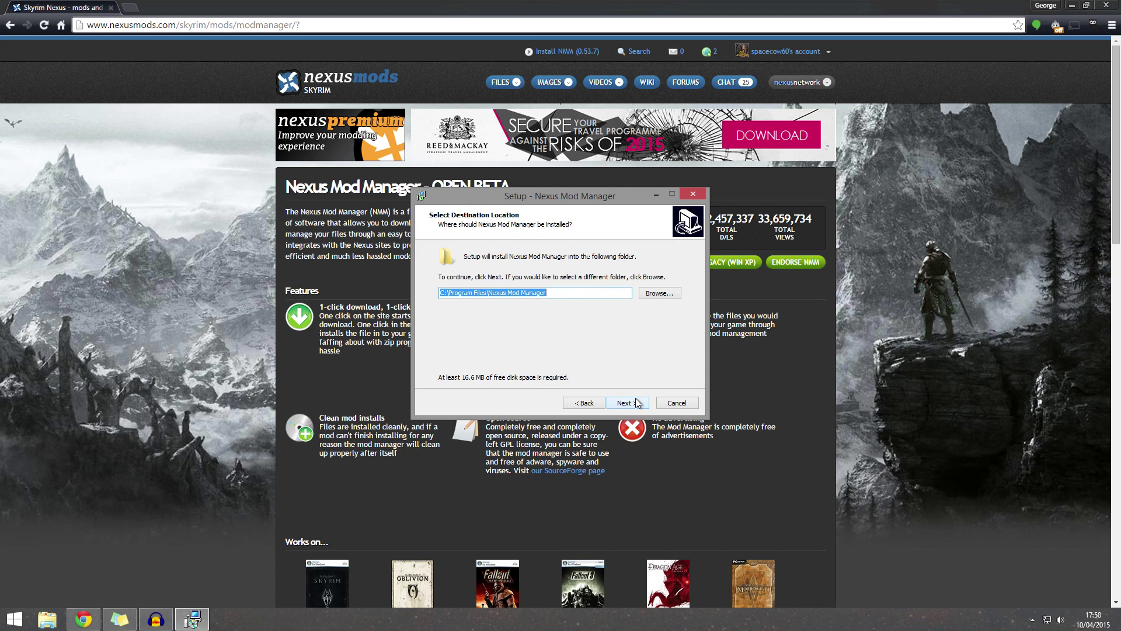
Step: Install Nexus Mod Manager with the default destination folder and additional tasks, and finish setup with the program launching
left_click(637, 403)
left_click(636, 404)
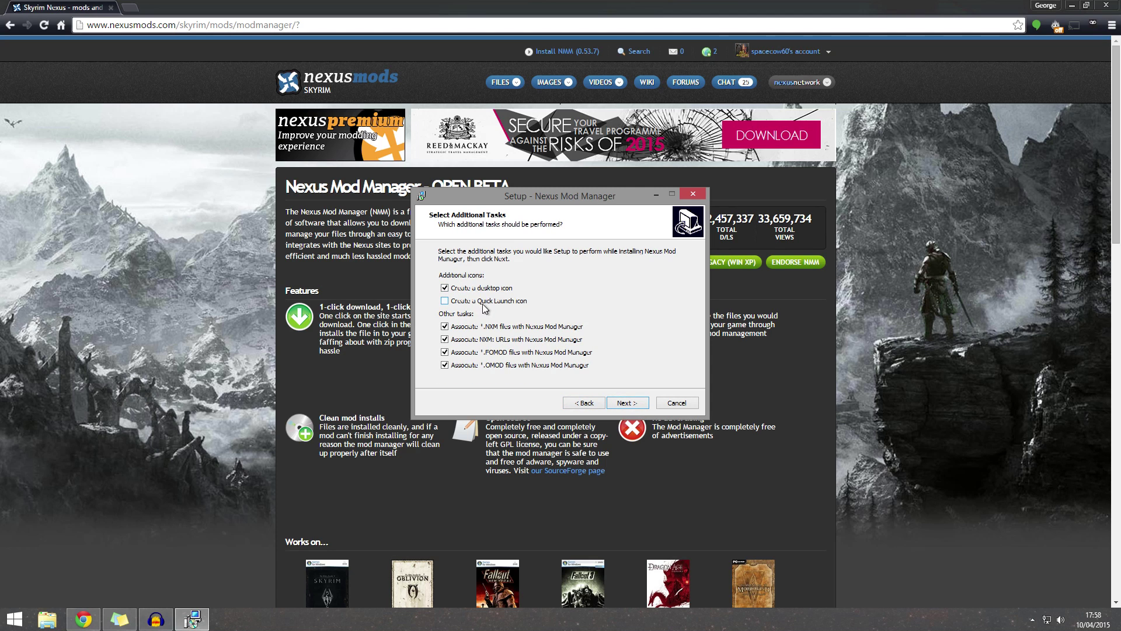
left_click(636, 404)
left_click(633, 401)
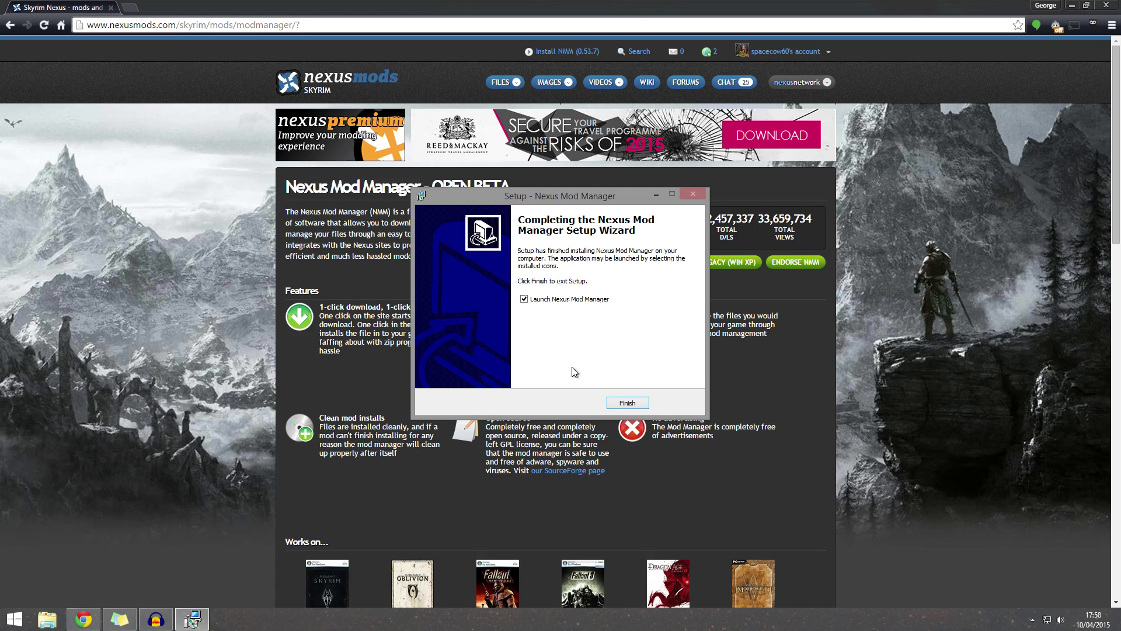
left_click(624, 403)
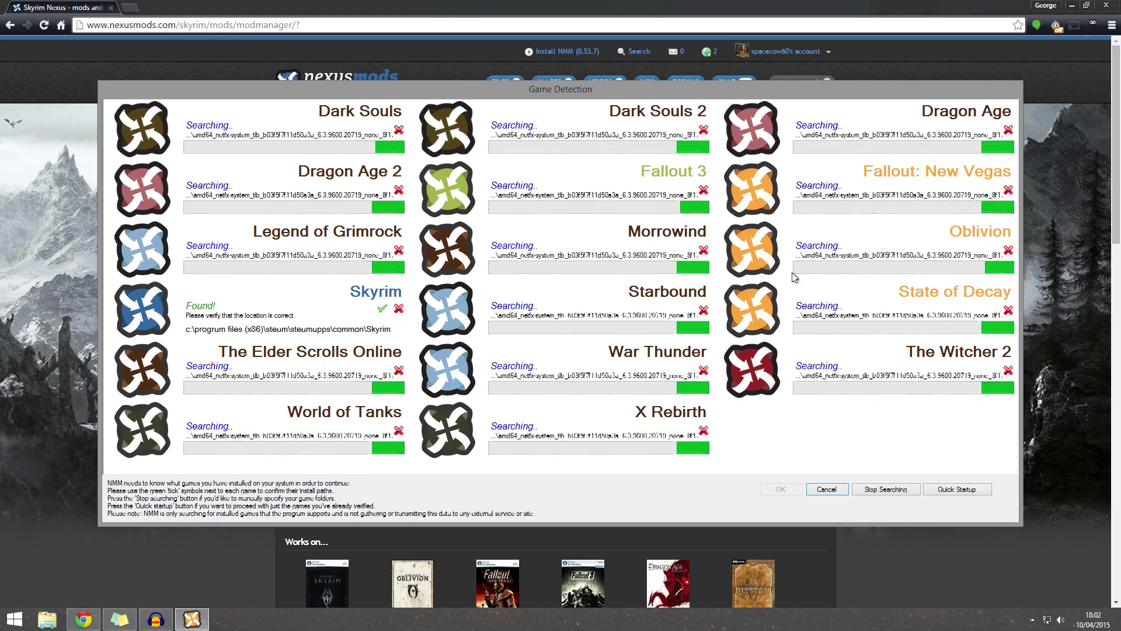
Step: Confirm the detected Skyrim install path, stop searching for other games and accept the game detection
left_click(382, 308)
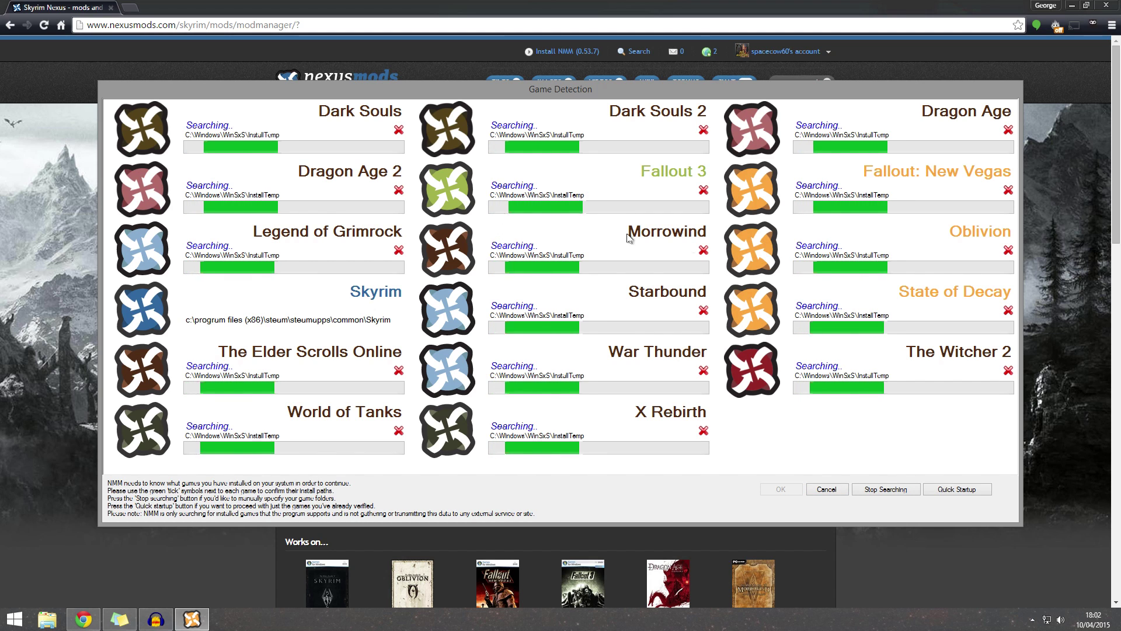
left_click(892, 489)
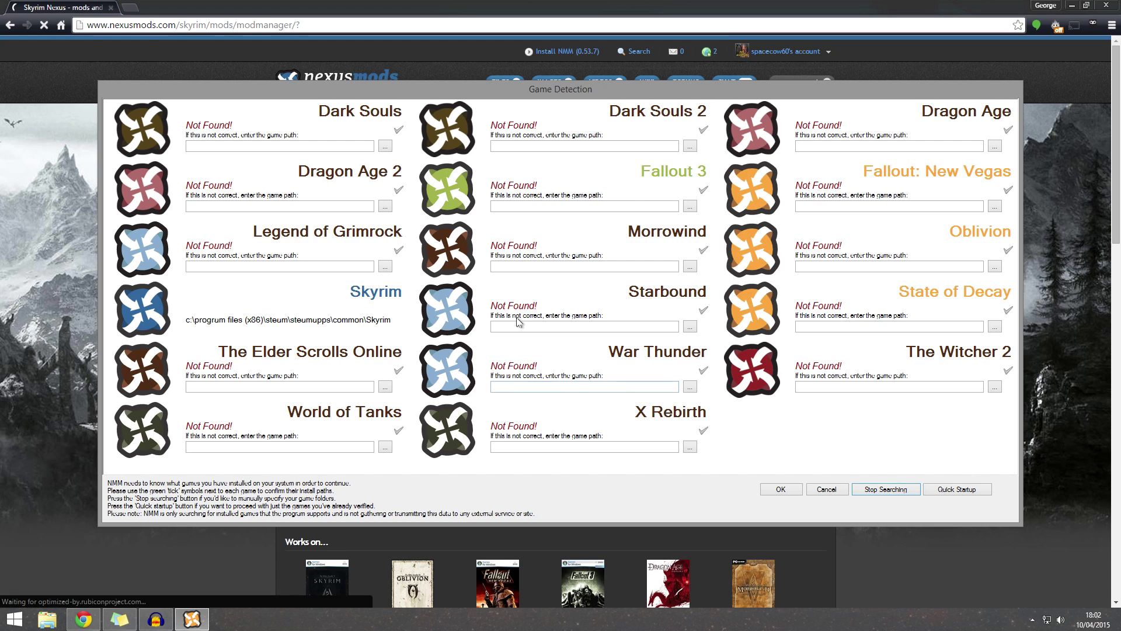
left_click(790, 487)
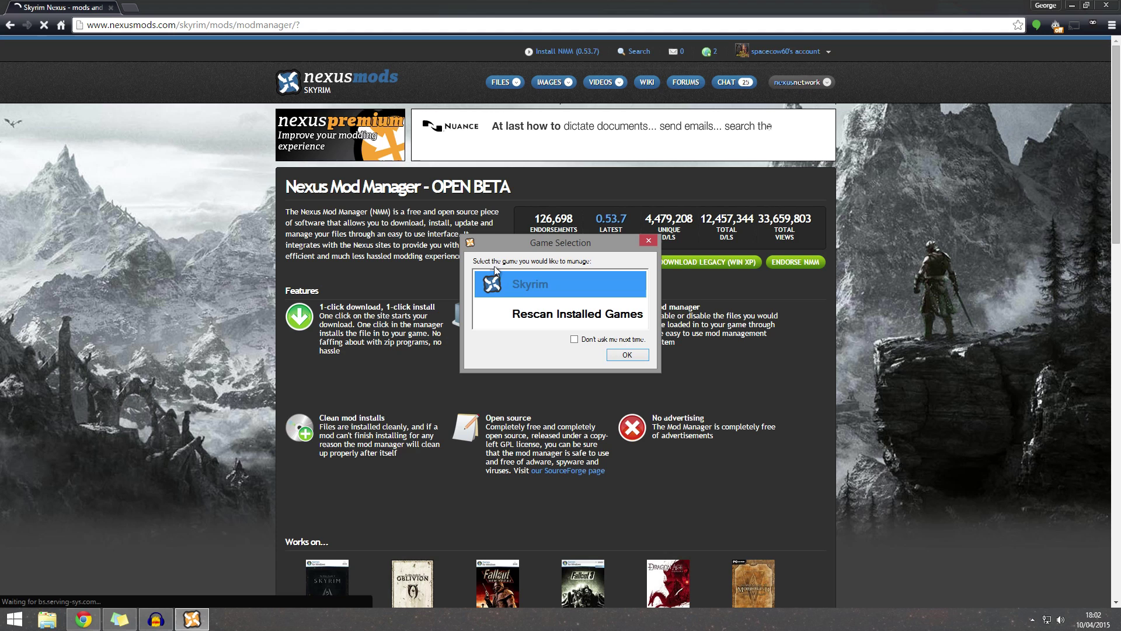
Step: Select Skyrim as the game to manage and finish its setup with the default mod and install info directories
left_click(636, 354)
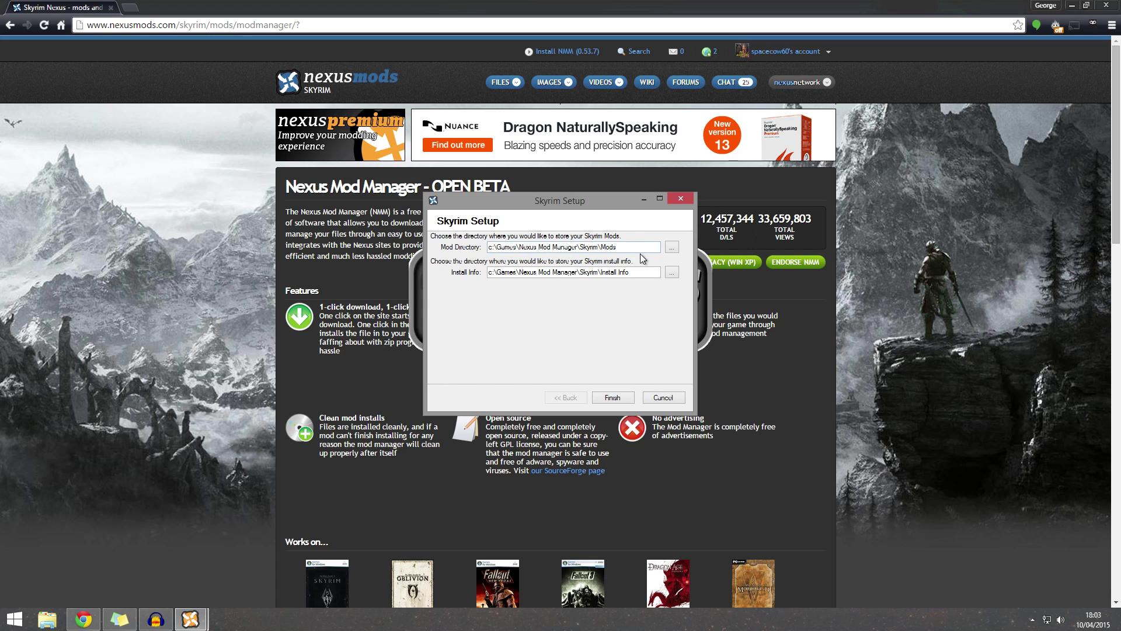
left_click_drag(619, 247, 489, 247)
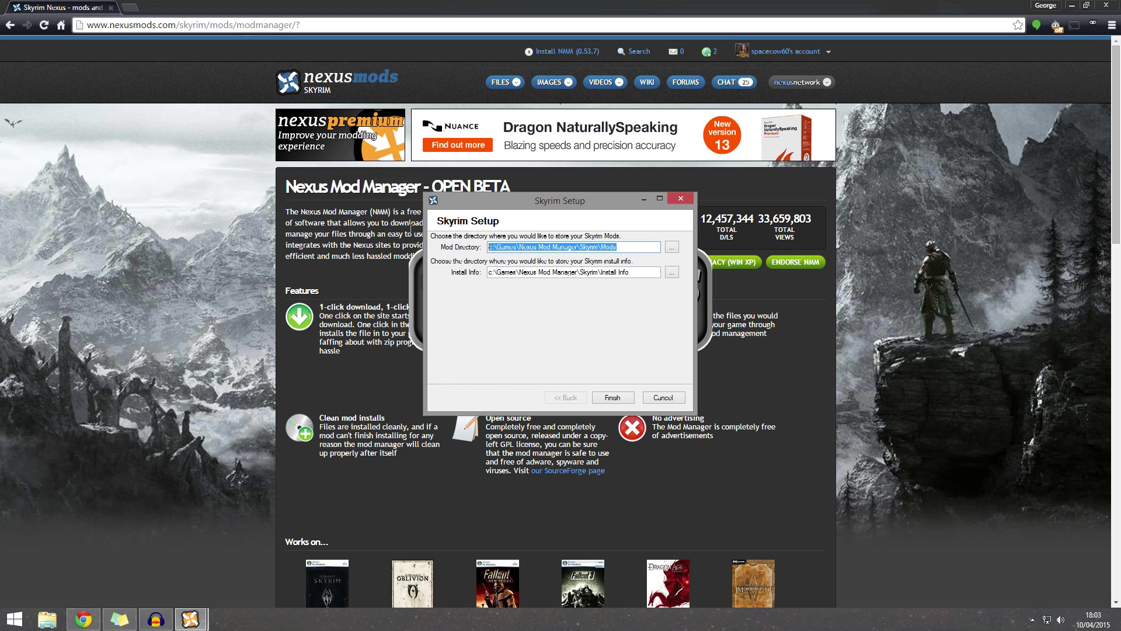
left_click(571, 247)
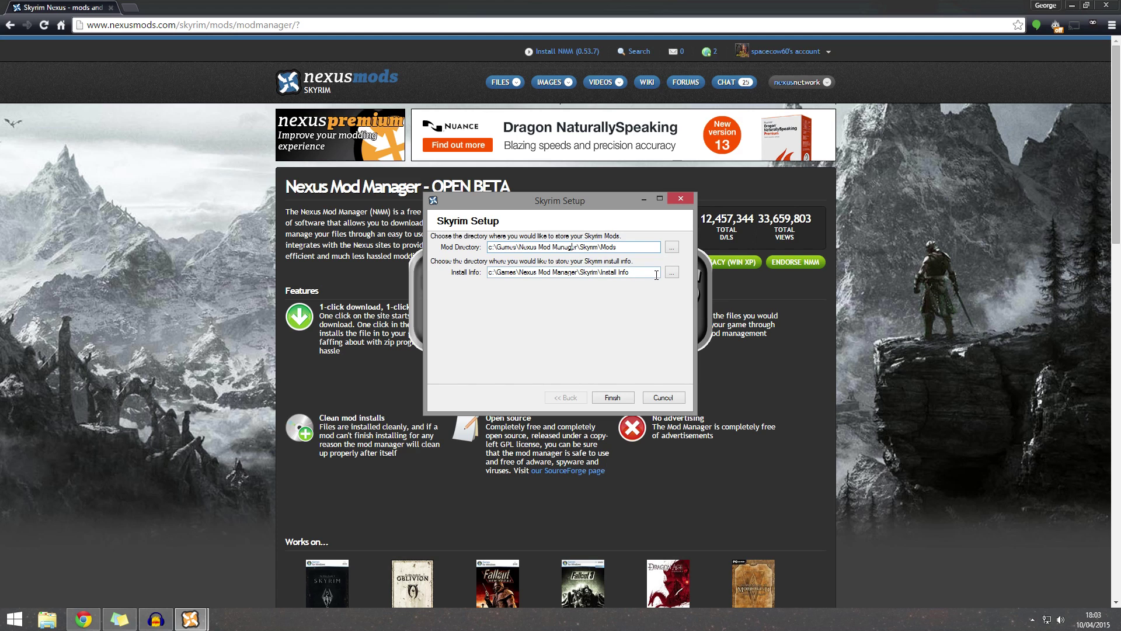
left_click_drag(657, 274, 599, 270)
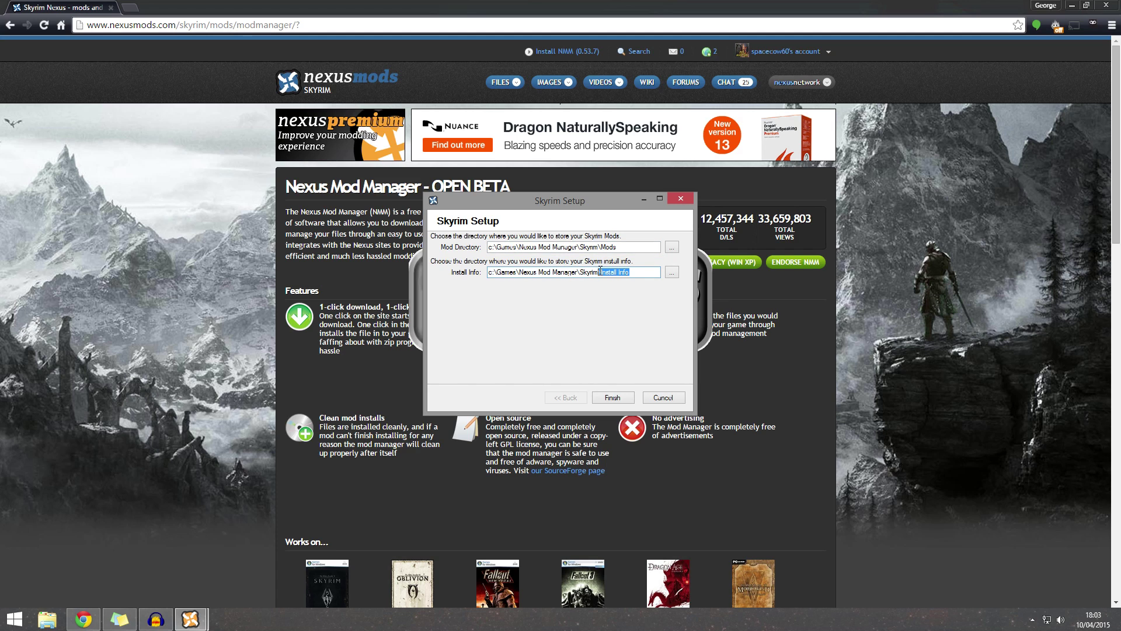
left_click(641, 272)
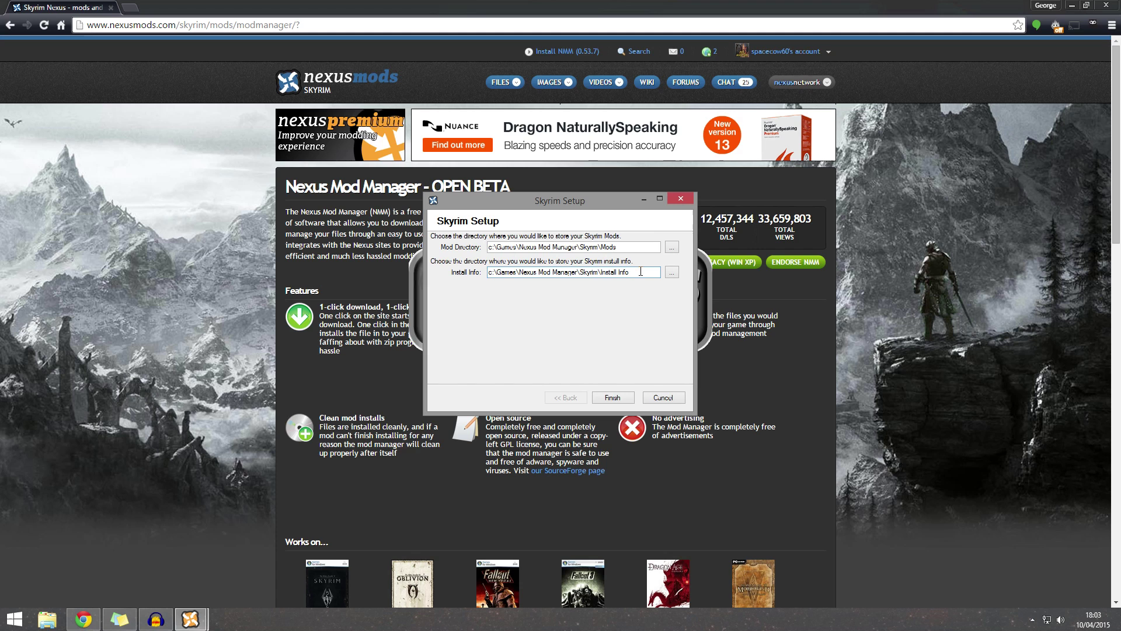
left_click_drag(641, 271, 501, 272)
left_click(513, 272)
left_click(670, 247)
left_click_drag(608, 228, 290, 199)
left_click(313, 389)
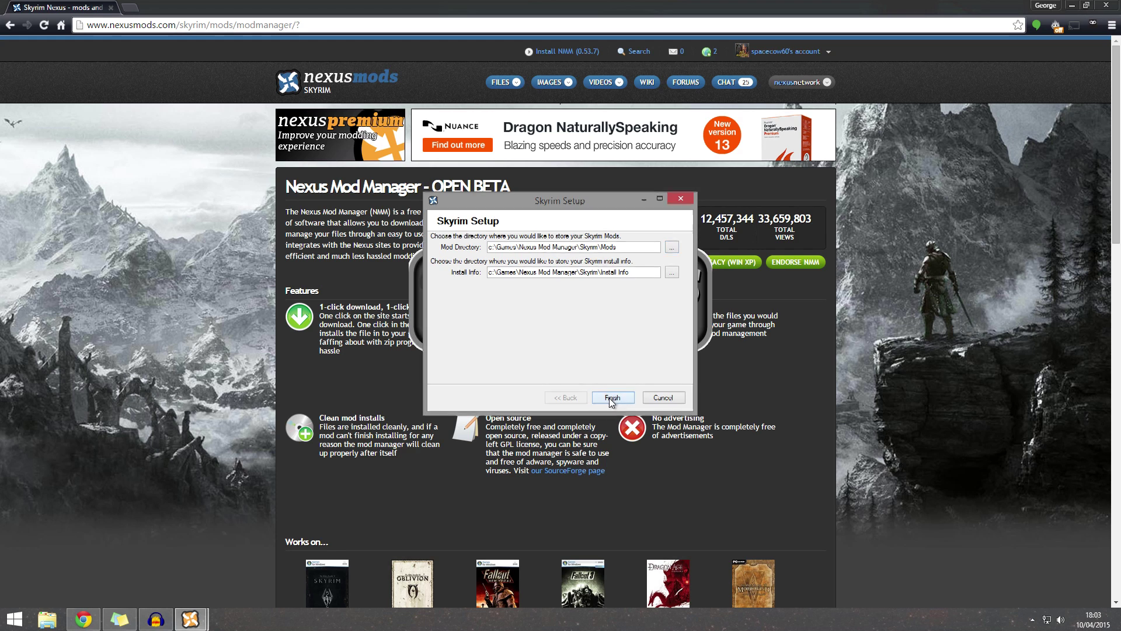
left_click(610, 398)
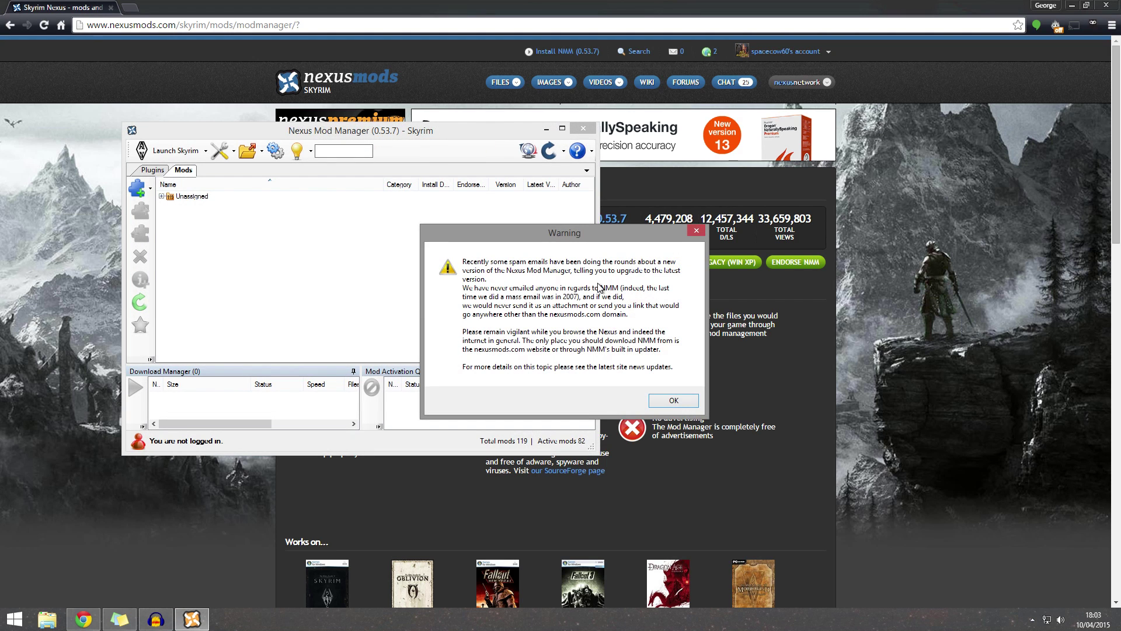
Step: Dismiss the spam e-mail warning and look at the mods listed in the Unassigned category
left_click(674, 400)
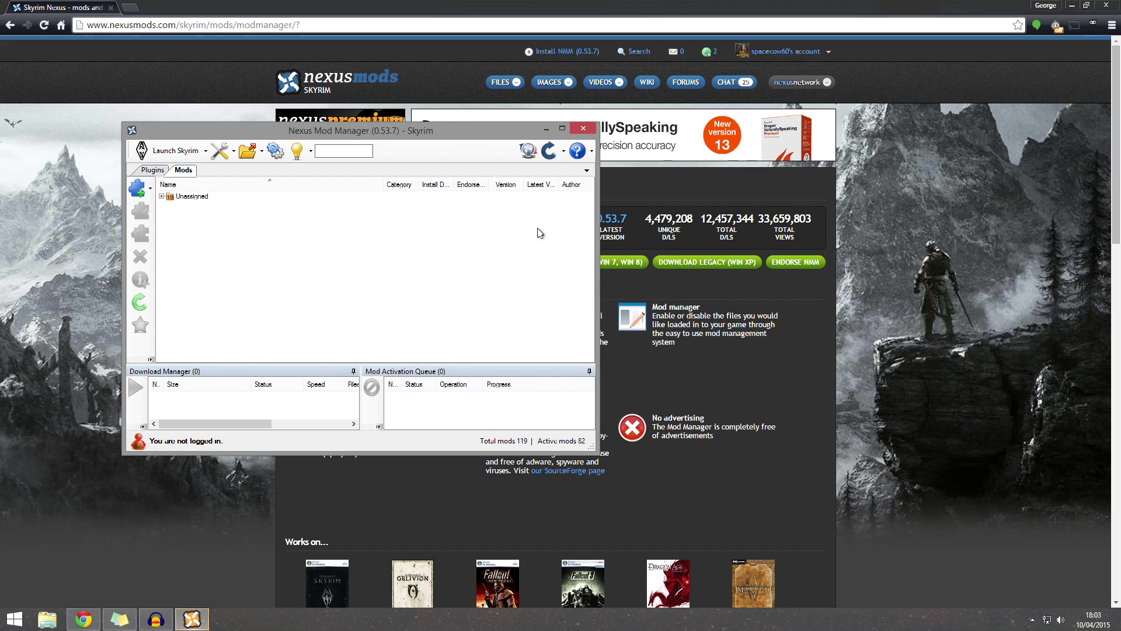
left_click_drag(465, 135, 696, 149)
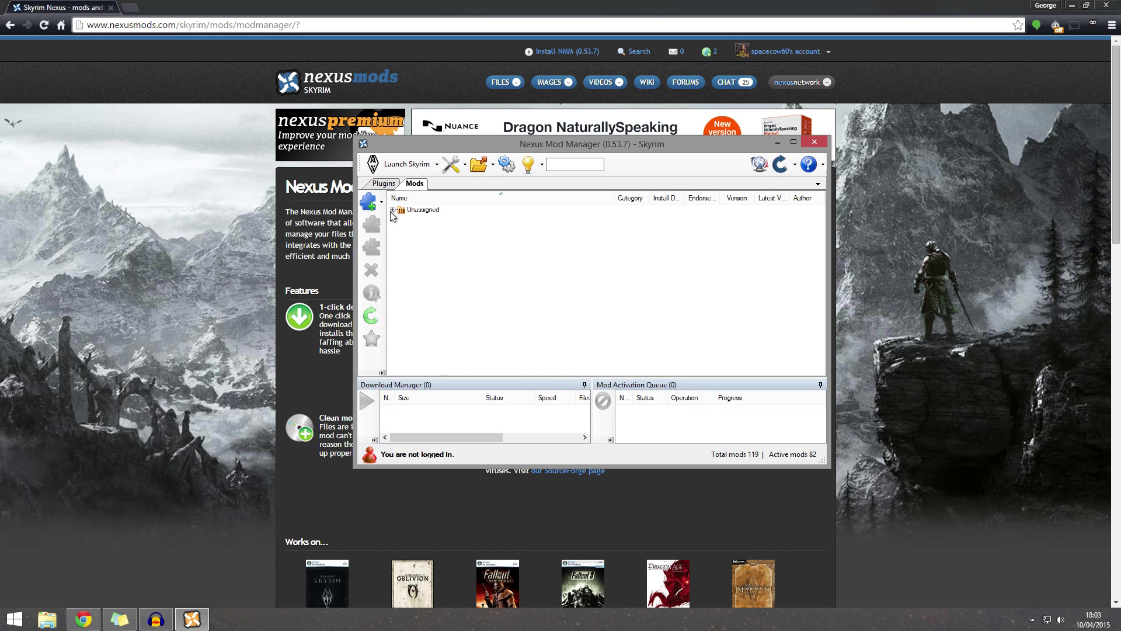
left_click(393, 209)
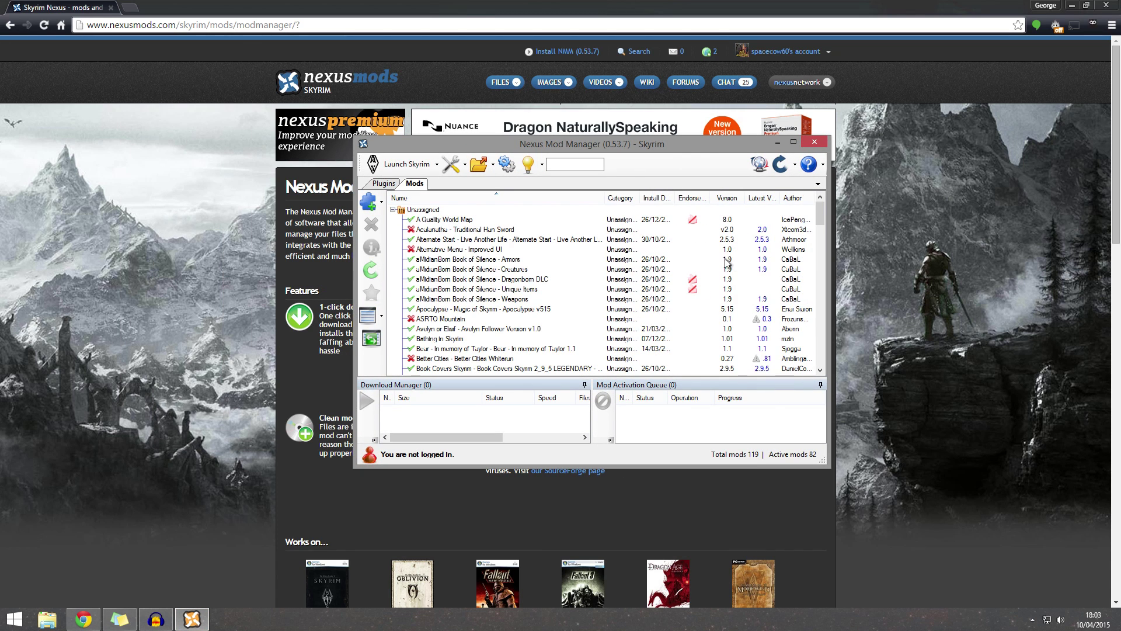
left_click(393, 210)
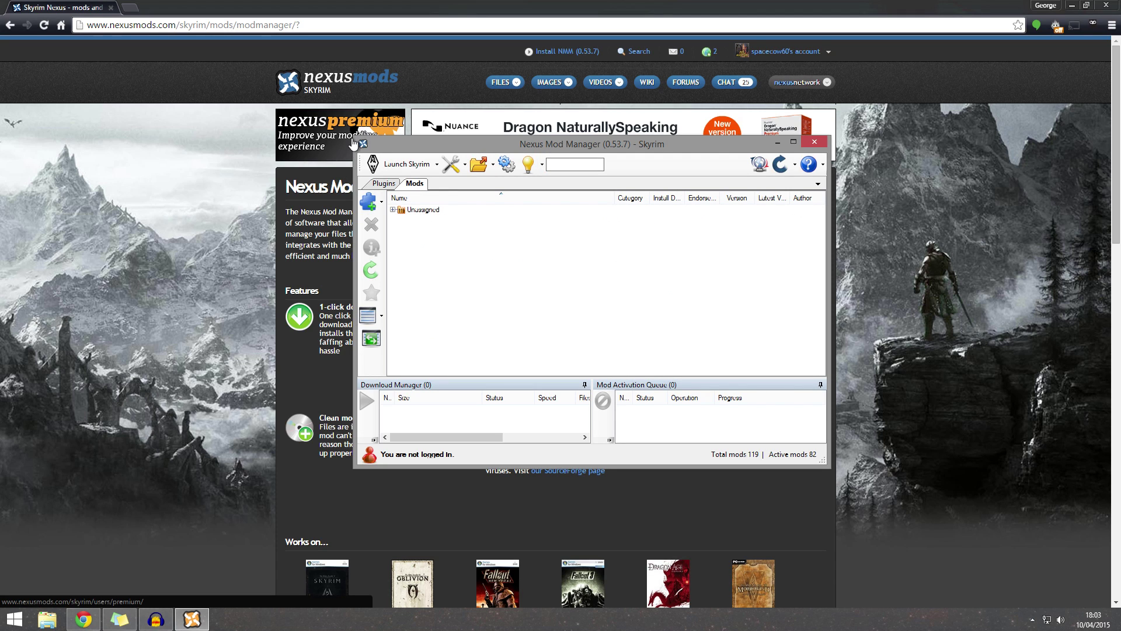
left_click_drag(353, 142, 209, 88)
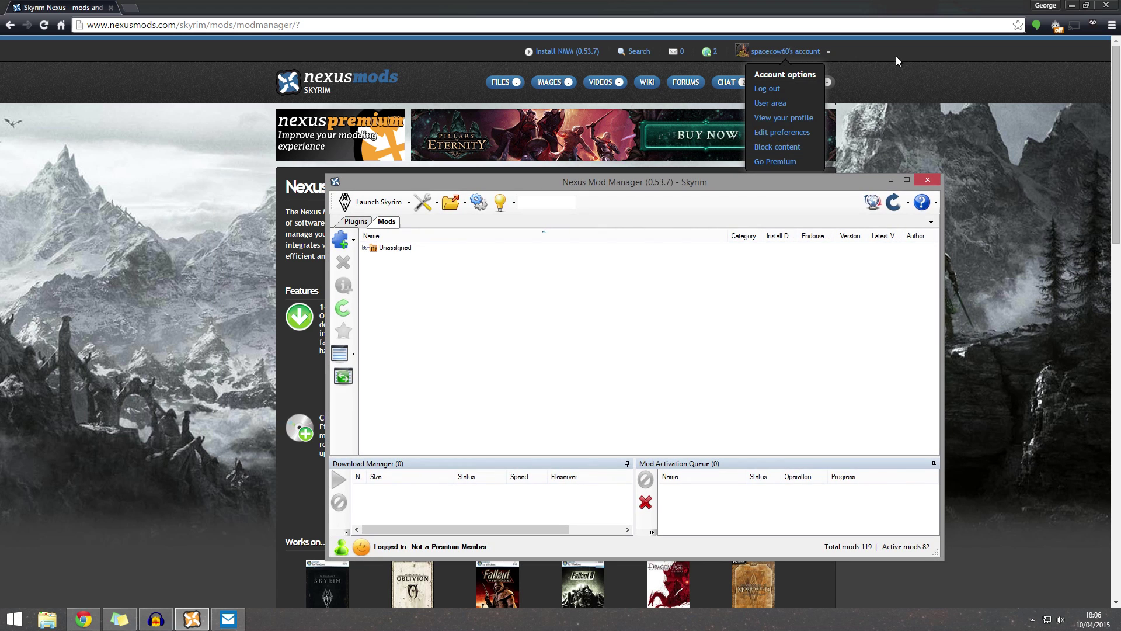
Step: Review the General, Download Options and Skyrim settings in Nexus Mod Manager, and close the settings without changing anything
left_click(897, 60)
left_click(193, 618)
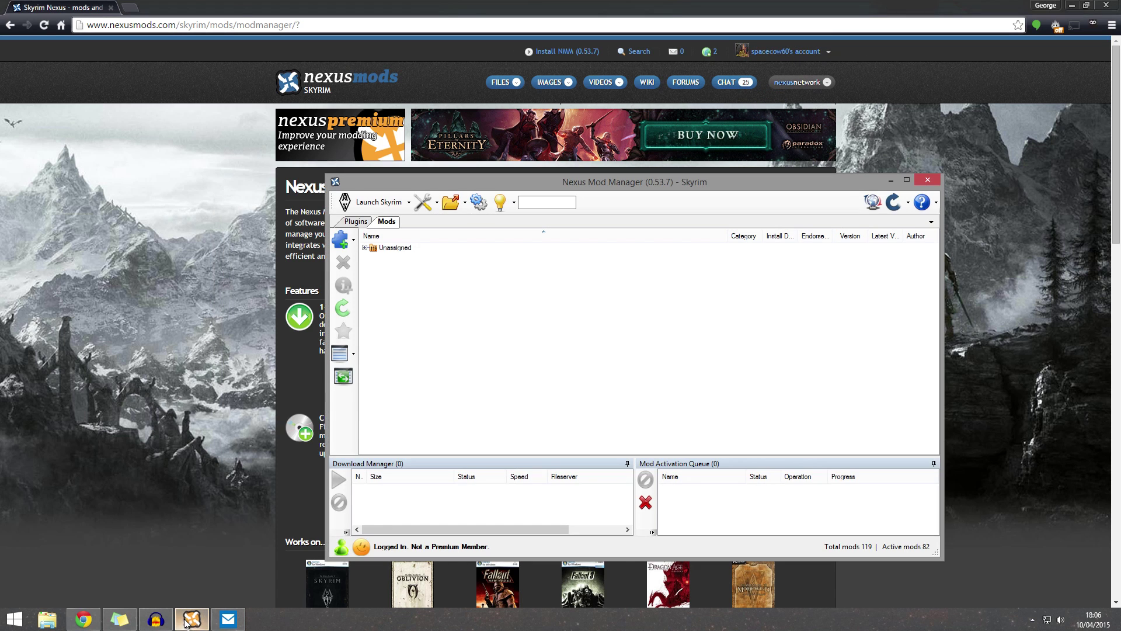
left_click_drag(629, 187, 527, 175)
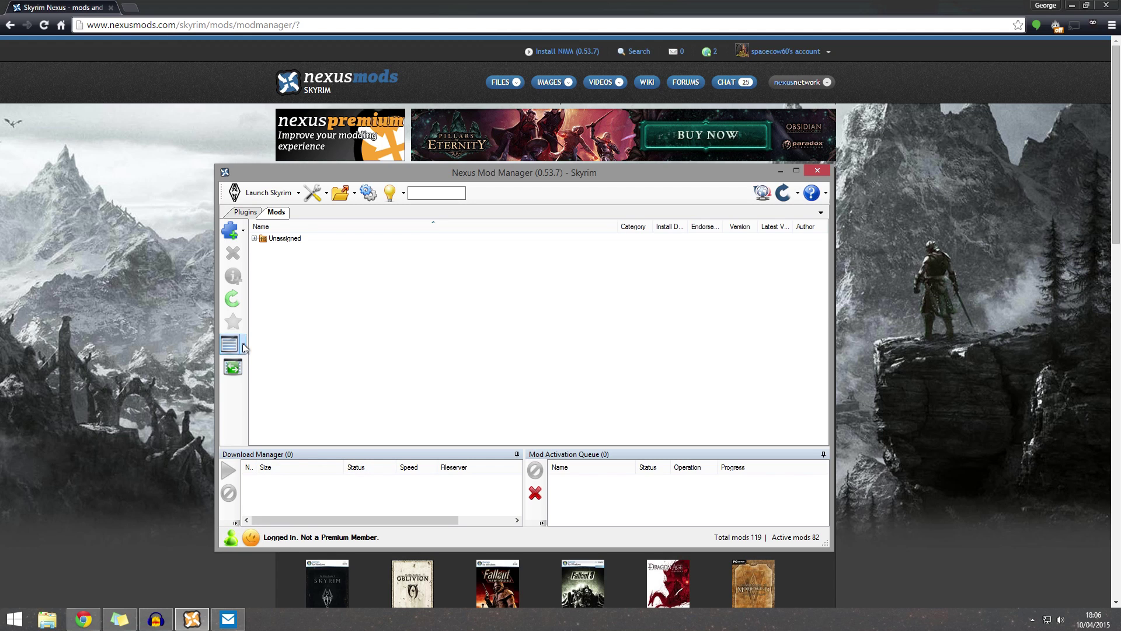
left_click(368, 193)
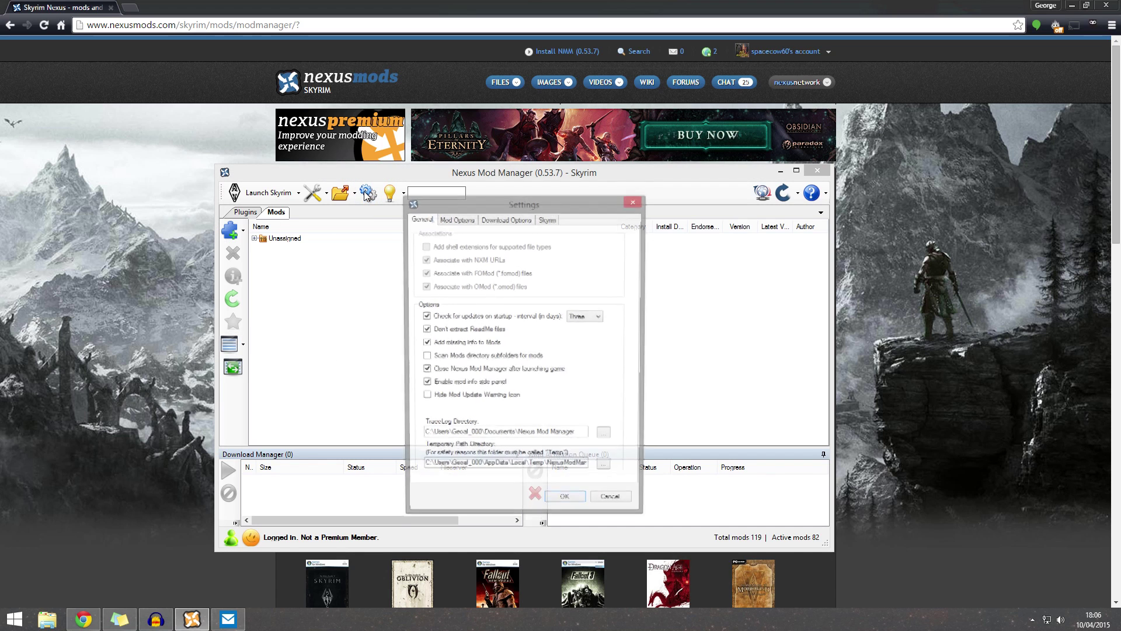
left_click_drag(540, 204, 741, 82)
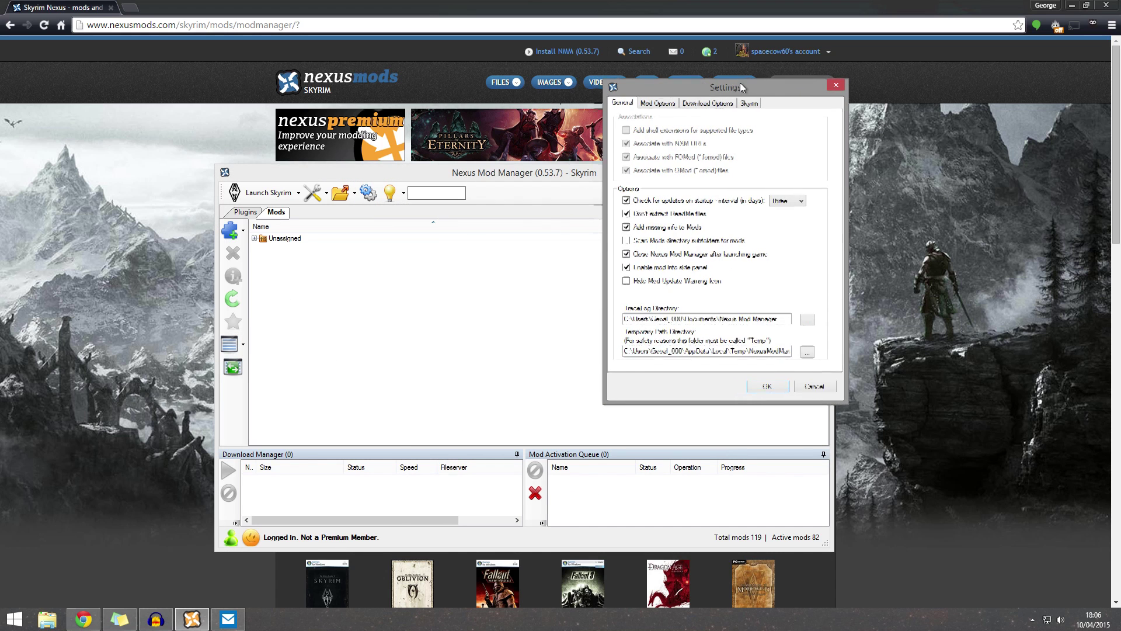
left_click(698, 104)
left_click(636, 103)
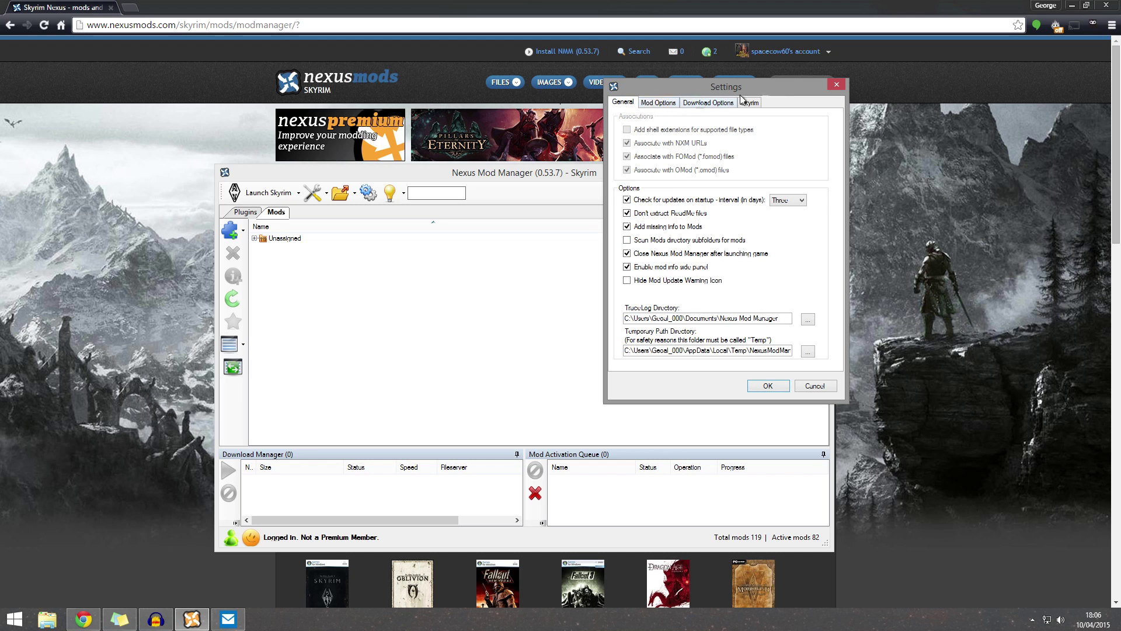
left_click(672, 102)
left_click(684, 104)
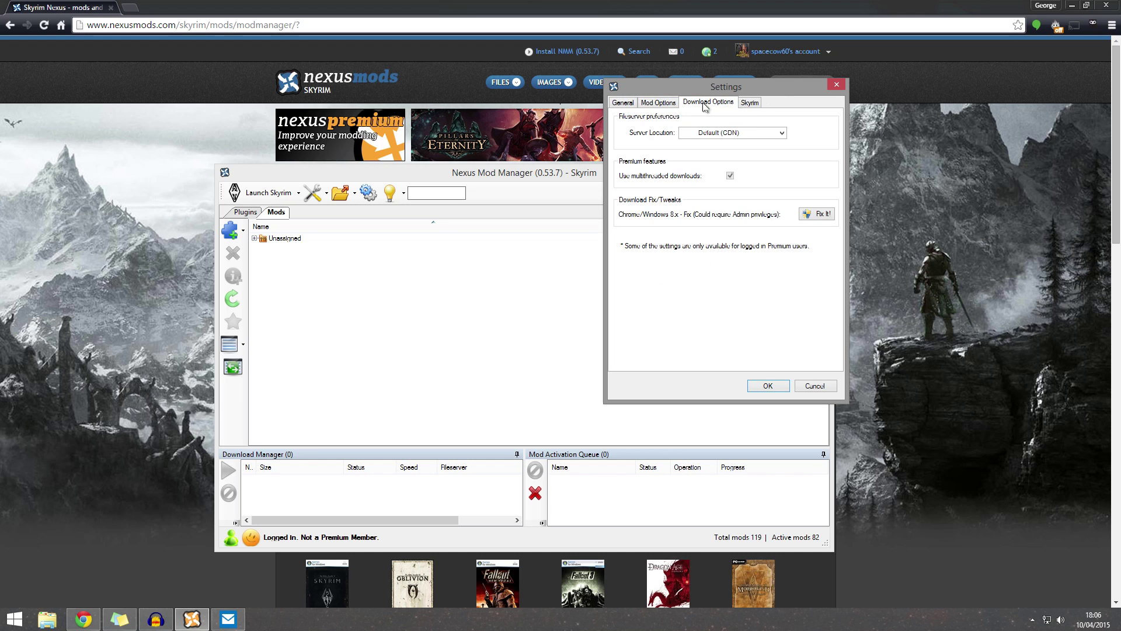
left_click(757, 105)
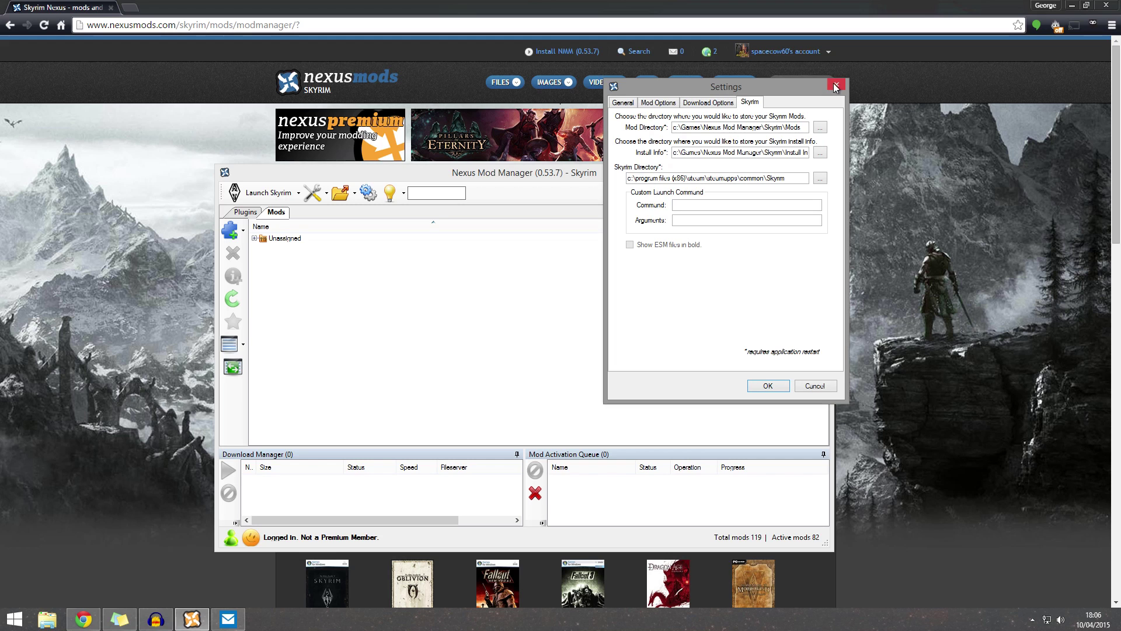
left_click(837, 88)
Step: Switch to the browser, go to the Skyrim Nexus home page and open the Top files list
left_click(672, 64)
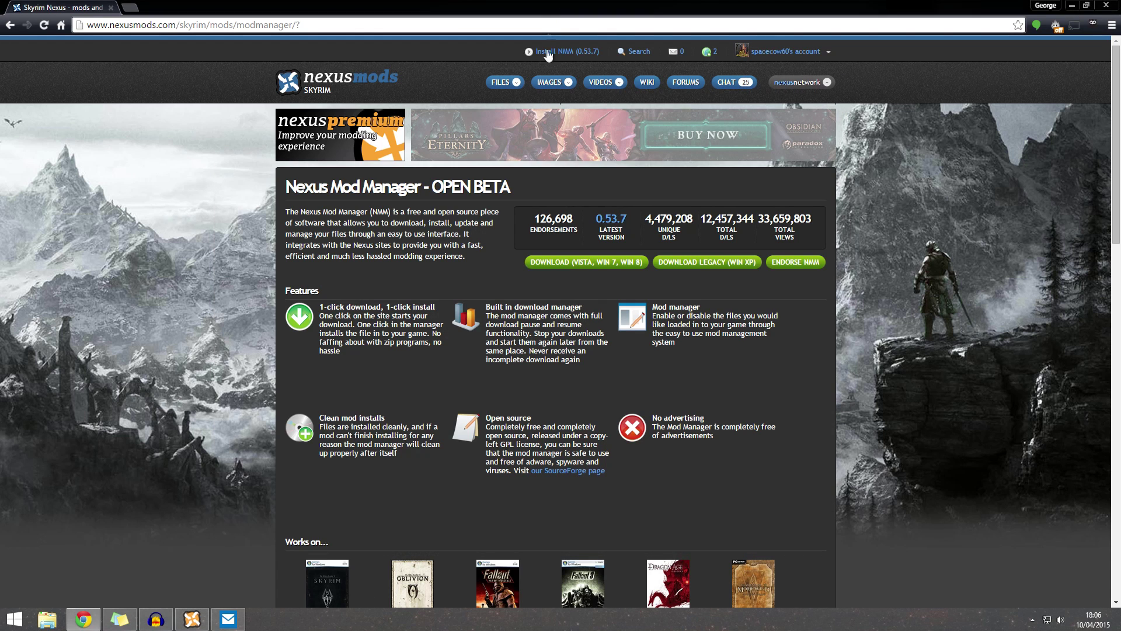
left_click(344, 78)
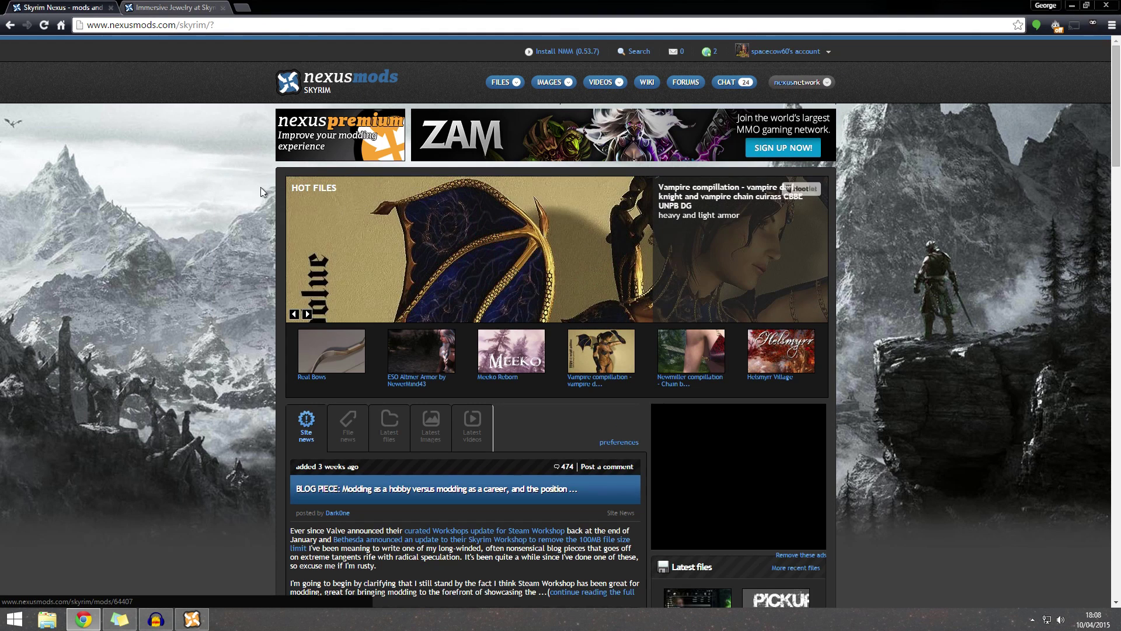
left_click(164, 24)
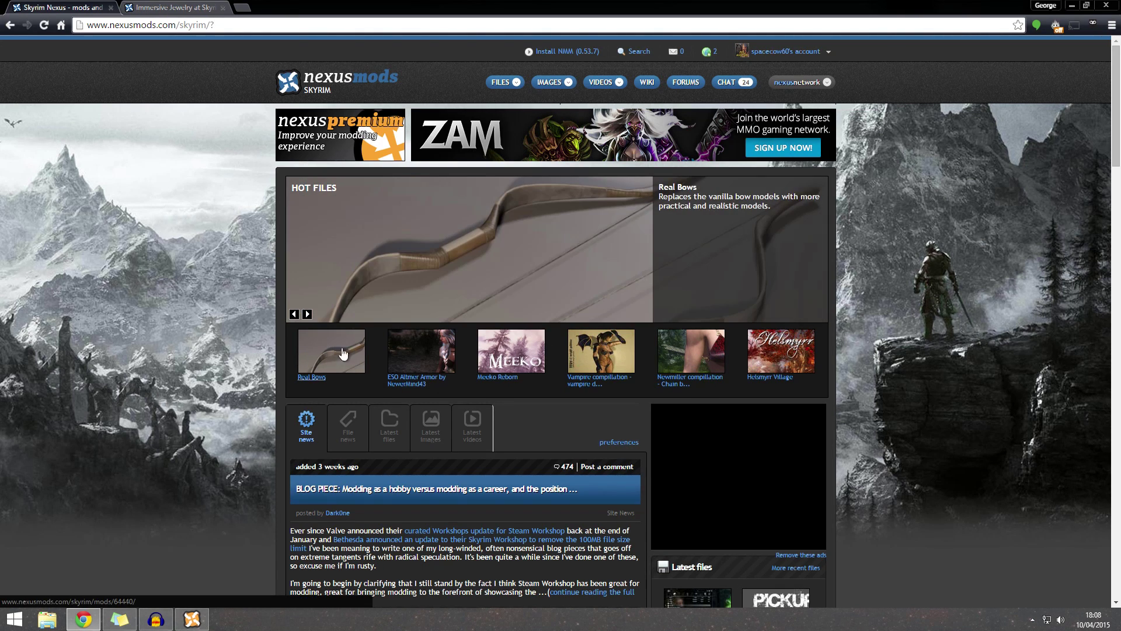
mouse_move(503, 82)
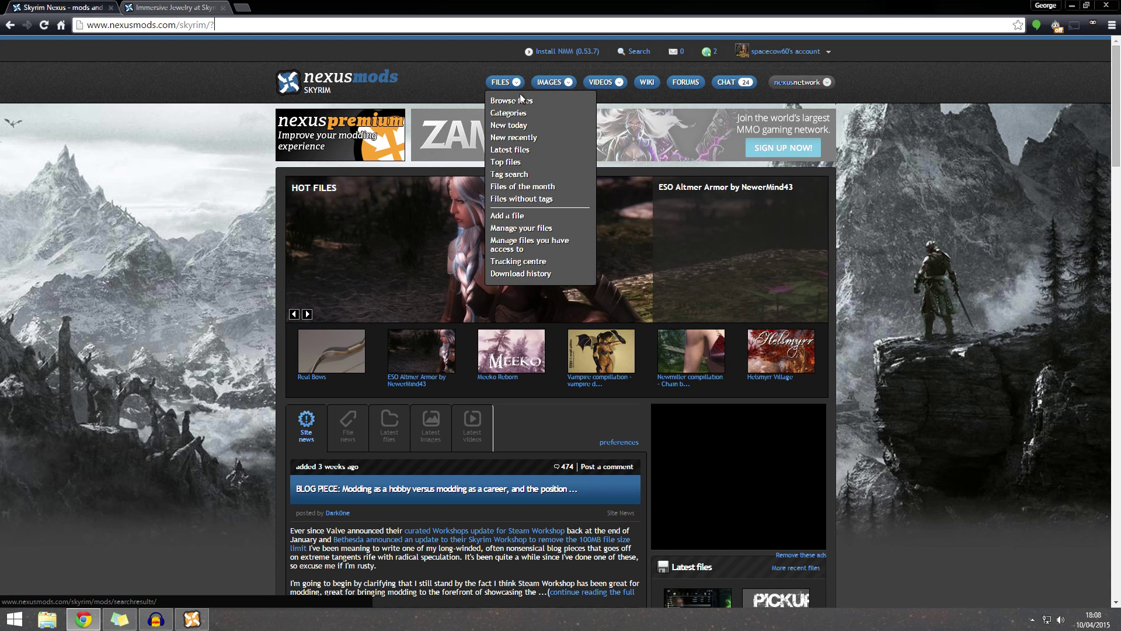
left_click(525, 163)
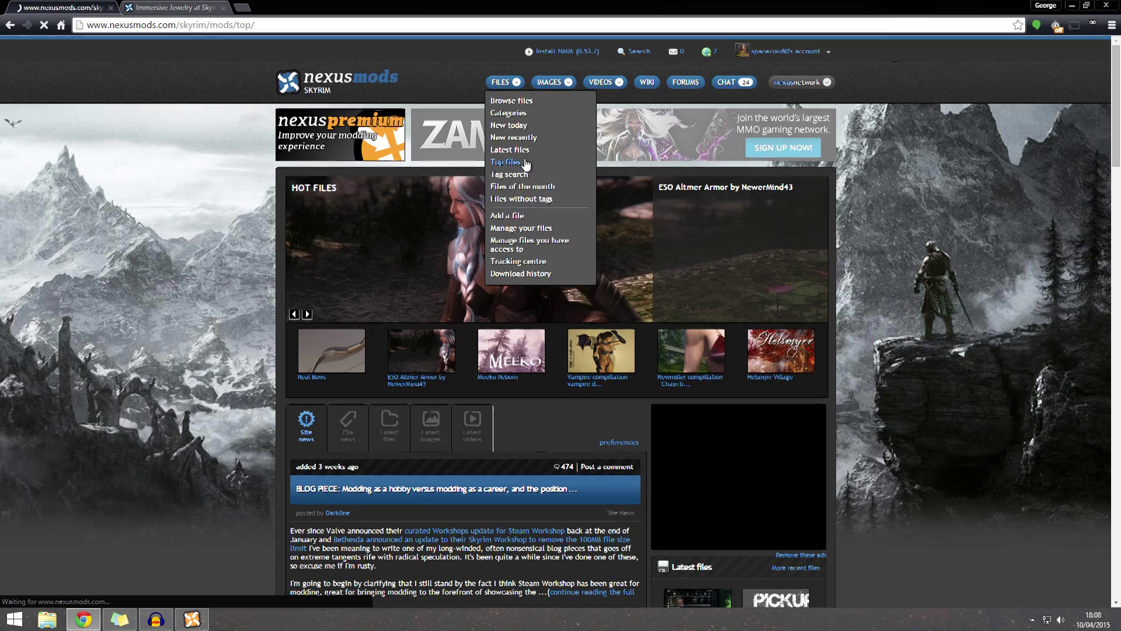
Step: Look through the list of the top 25 files in the past 2 weeks
scroll(540, 219, "down", 1)
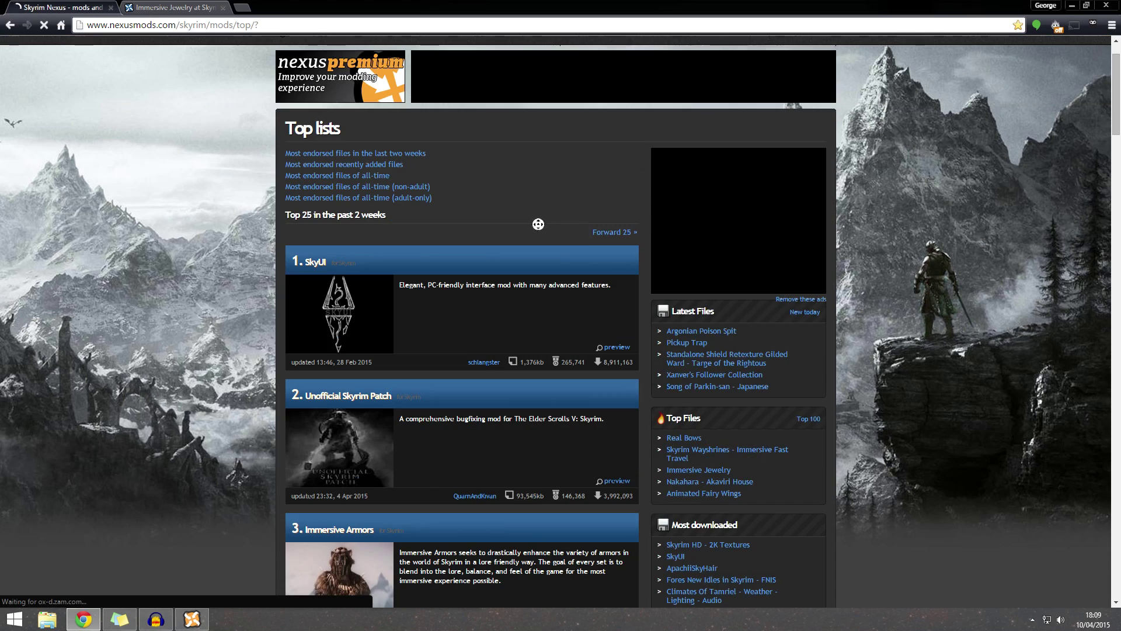
scroll(528, 257, "down", 1)
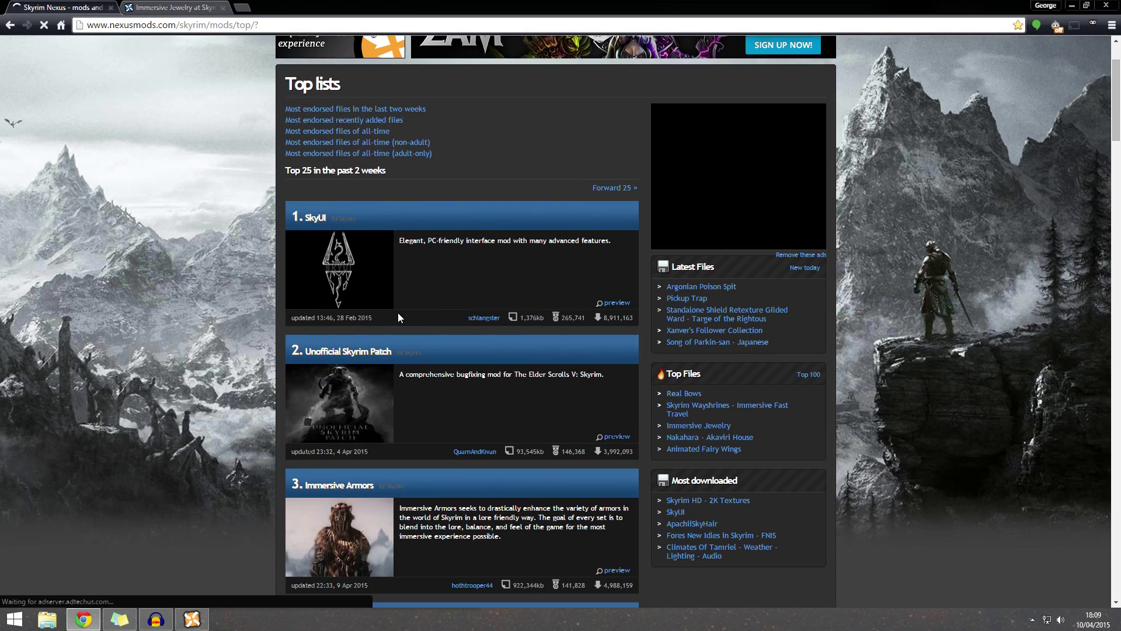
scroll(420, 326, "down", 8)
scroll(472, 314, "down", 6)
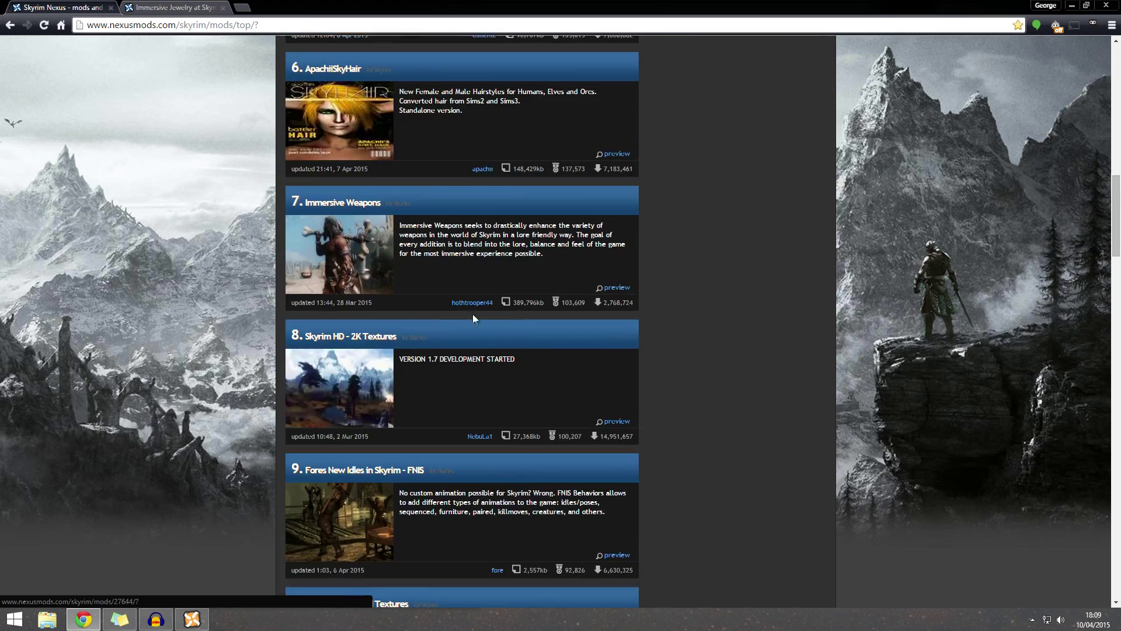
scroll(541, 341, "up", 13)
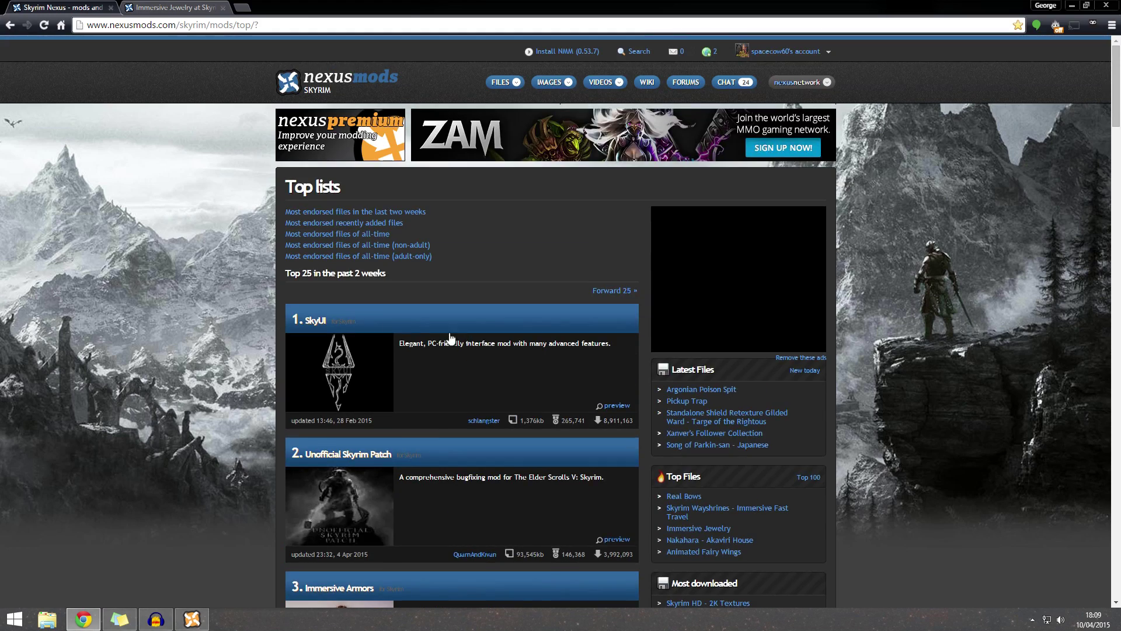
left_click(447, 334)
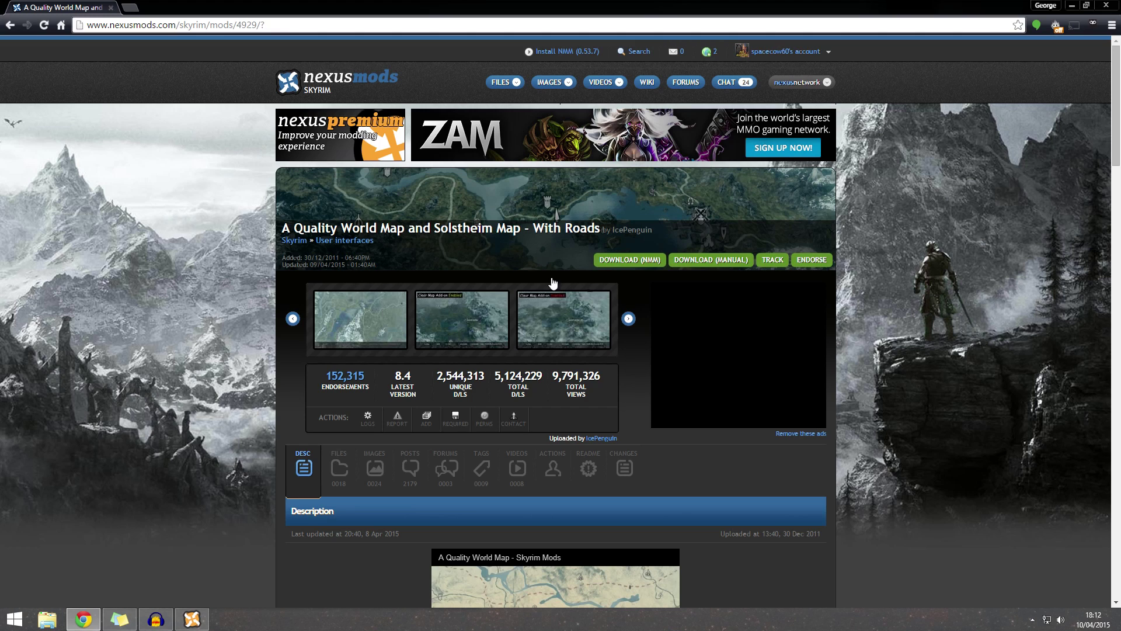
Step: Examine the description, installation instructions and optional tweaks of the A Quality World Map and Solstheim Map mod
scroll(701, 303, "down", 8)
scroll(810, 322, "up", 2)
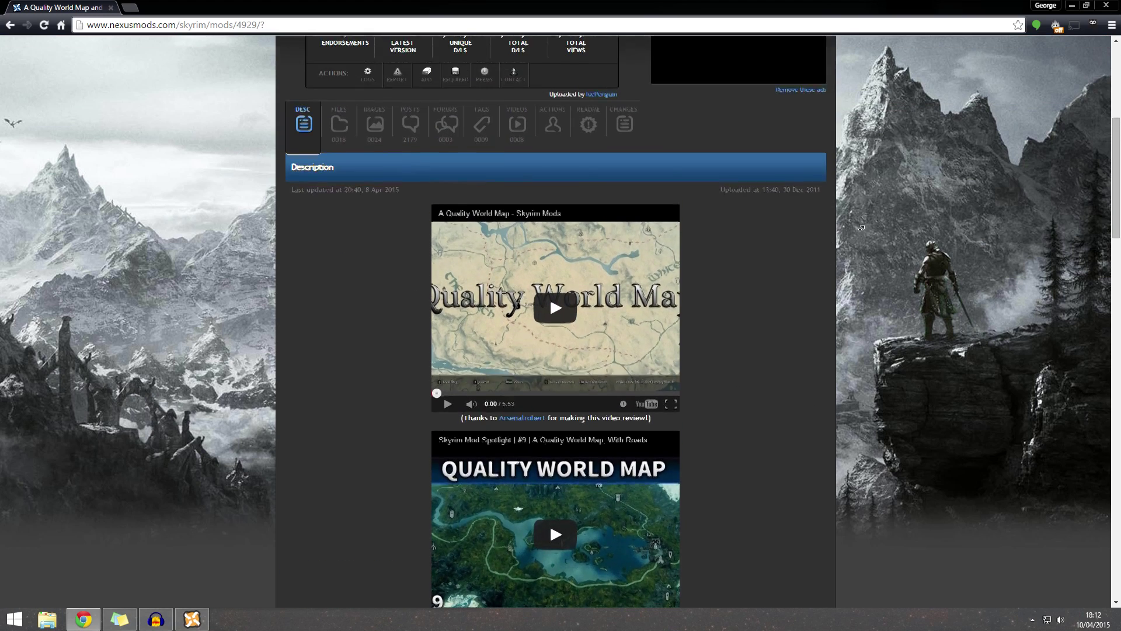
scroll(881, 322, "up", 4)
scroll(548, 404, "down", 6)
scroll(405, 205, "up", 2)
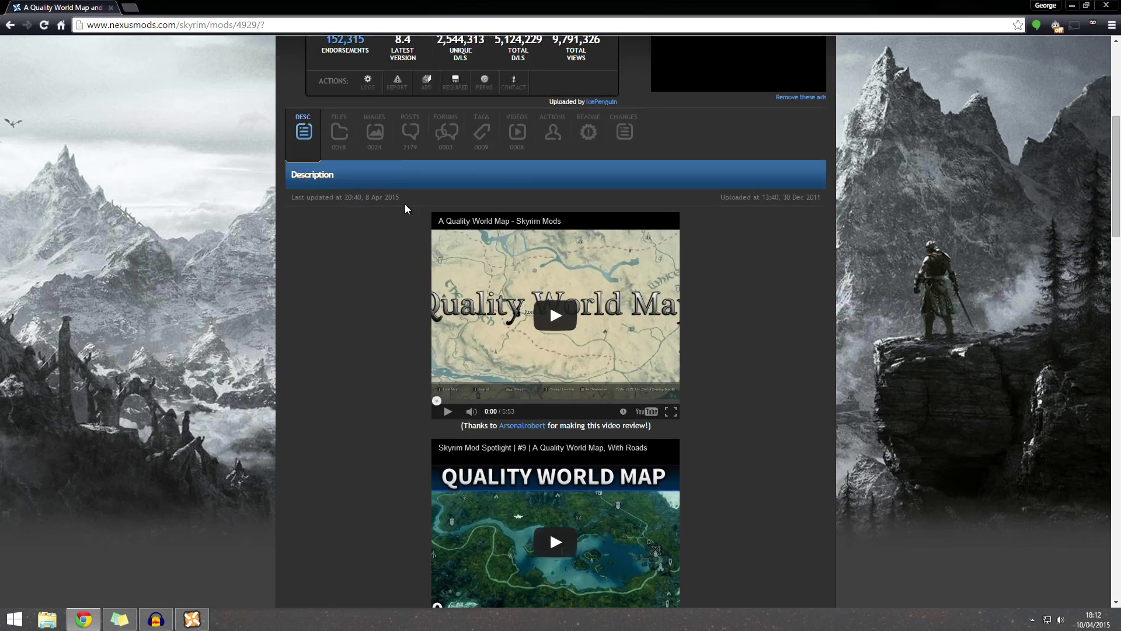
scroll(420, 232, "down", 9)
scroll(449, 242, "down", 2)
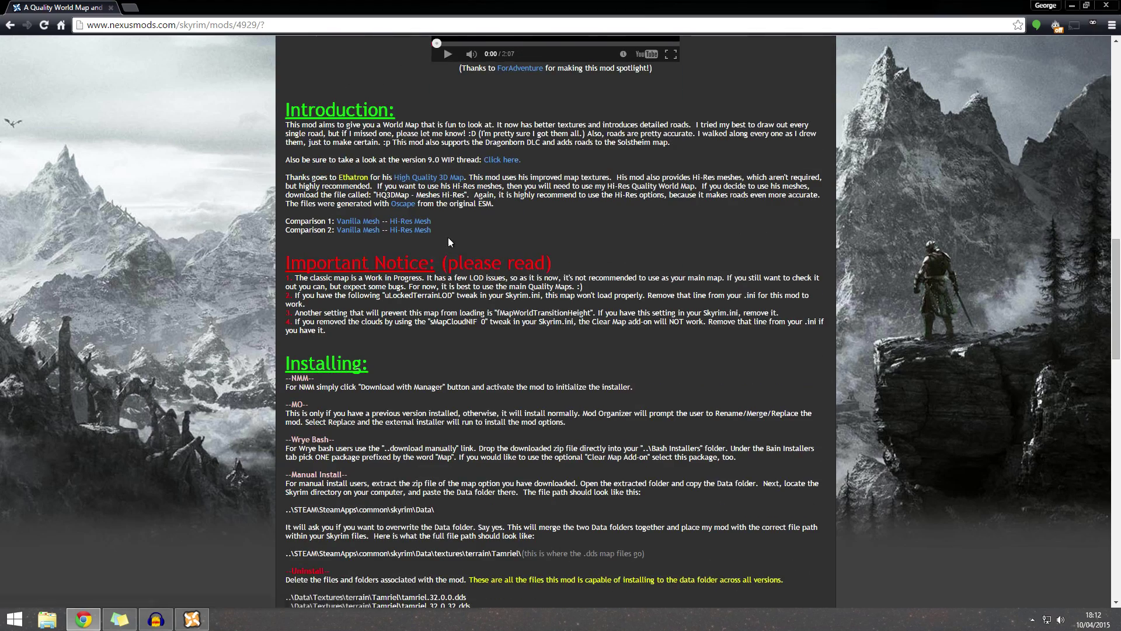
left_click_drag(339, 125, 464, 381)
left_click(464, 381)
left_click_drag(306, 367, 337, 458)
left_click(389, 402)
scroll(389, 402, "down", 3)
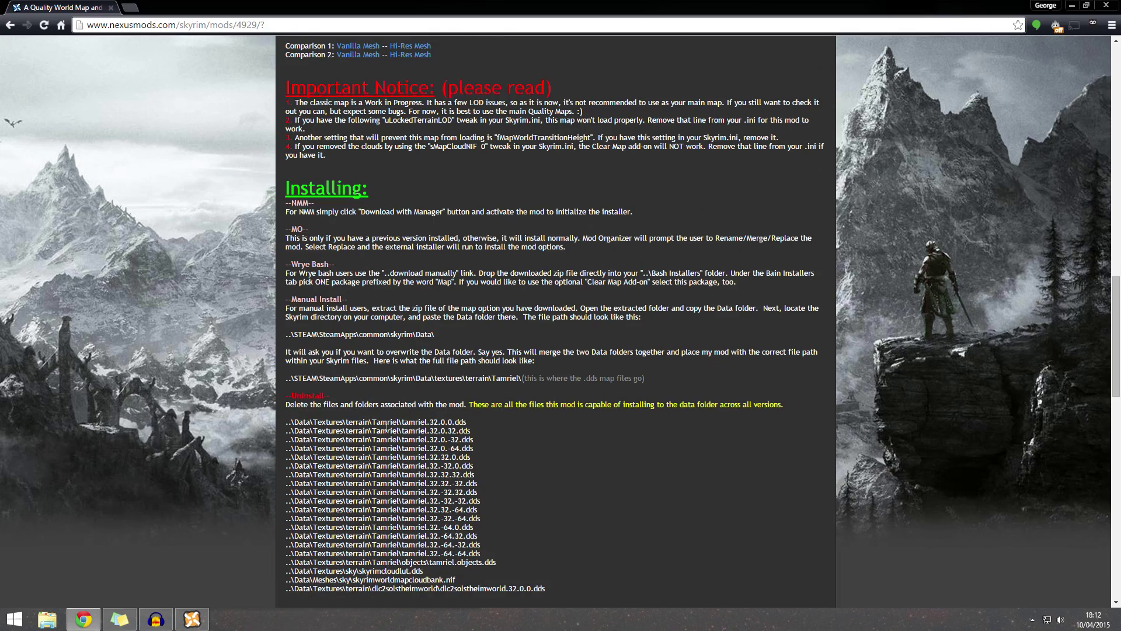
scroll(458, 378, "down", 6)
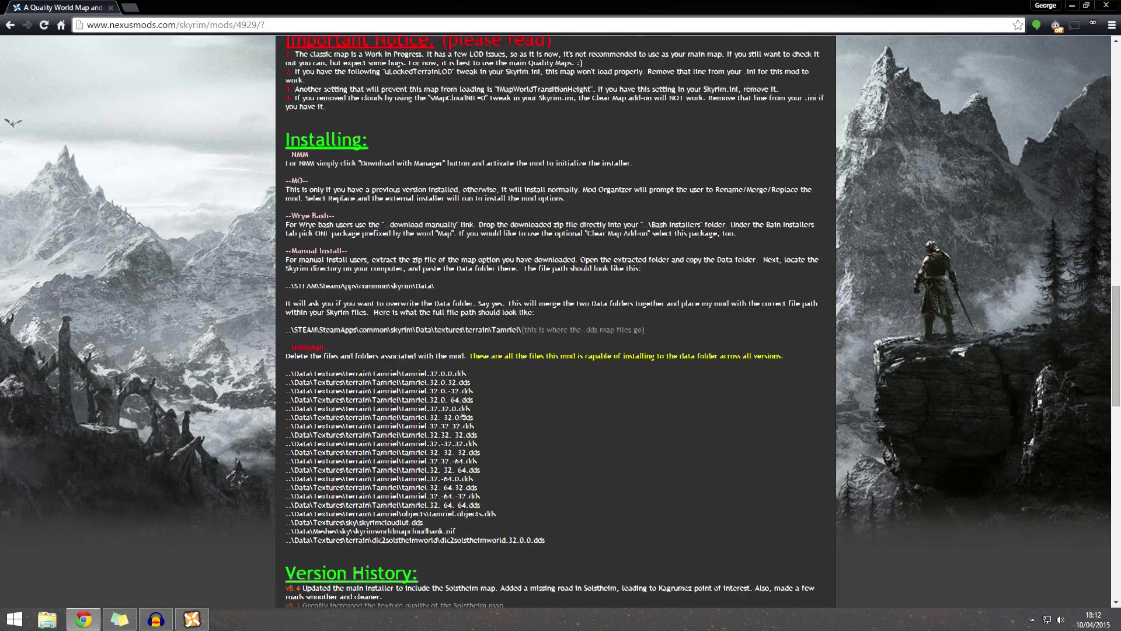
scroll(491, 428, "down", 5)
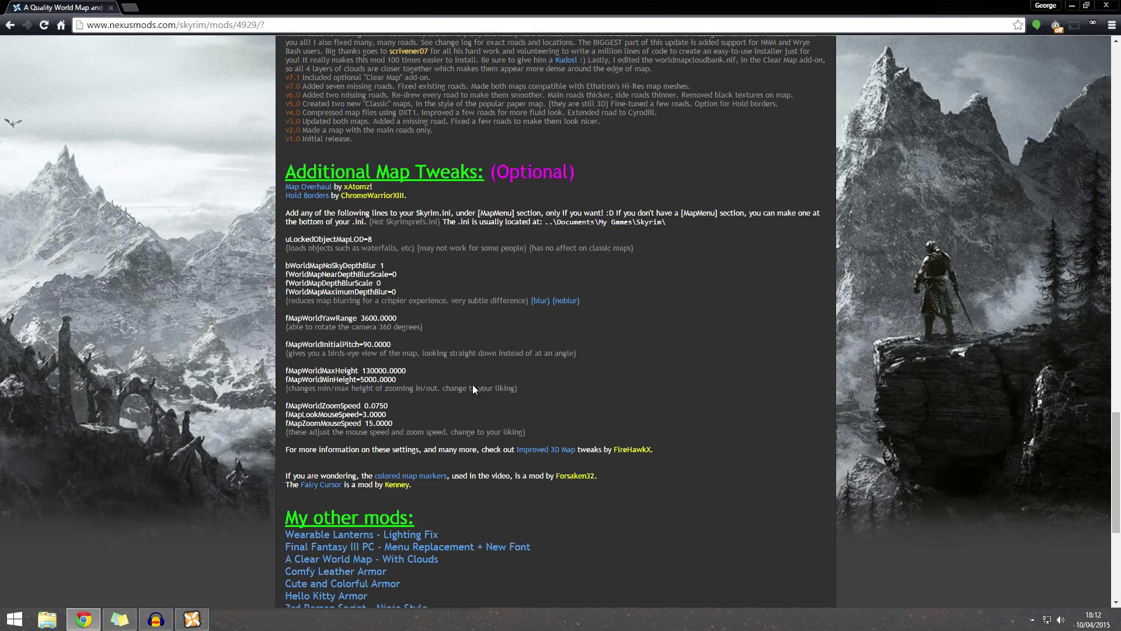
Step: Reread the optional map tweaks, version history, installing notes and introduction, going back up to the mod page's header
scroll(416, 194, "down", 5)
scroll(514, 233, "up", 6)
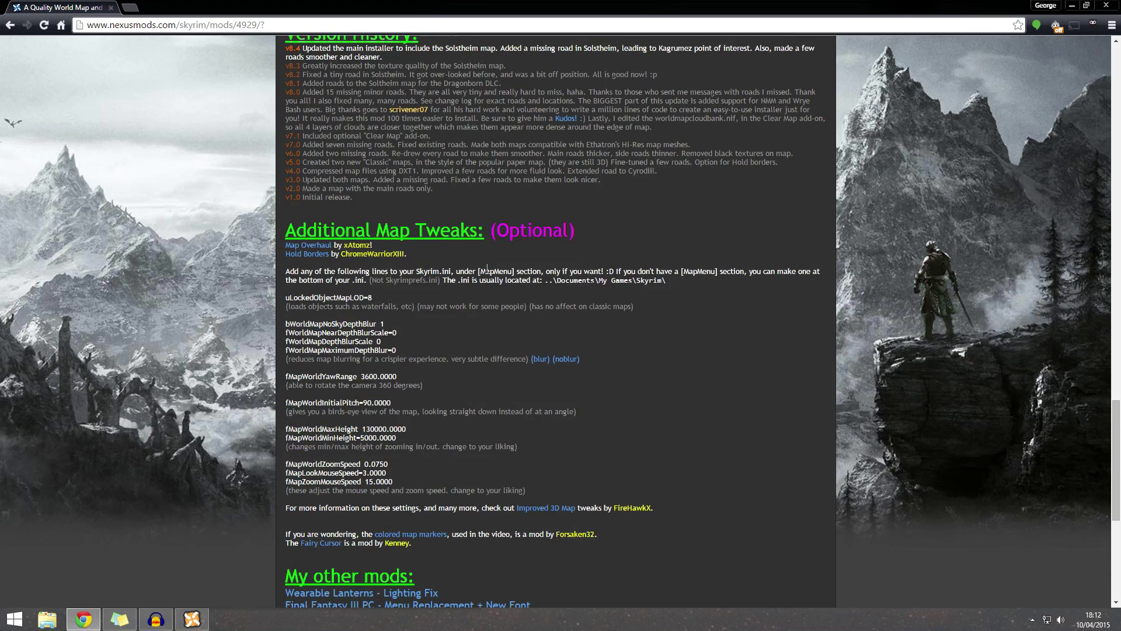
scroll(472, 335, "up", 5)
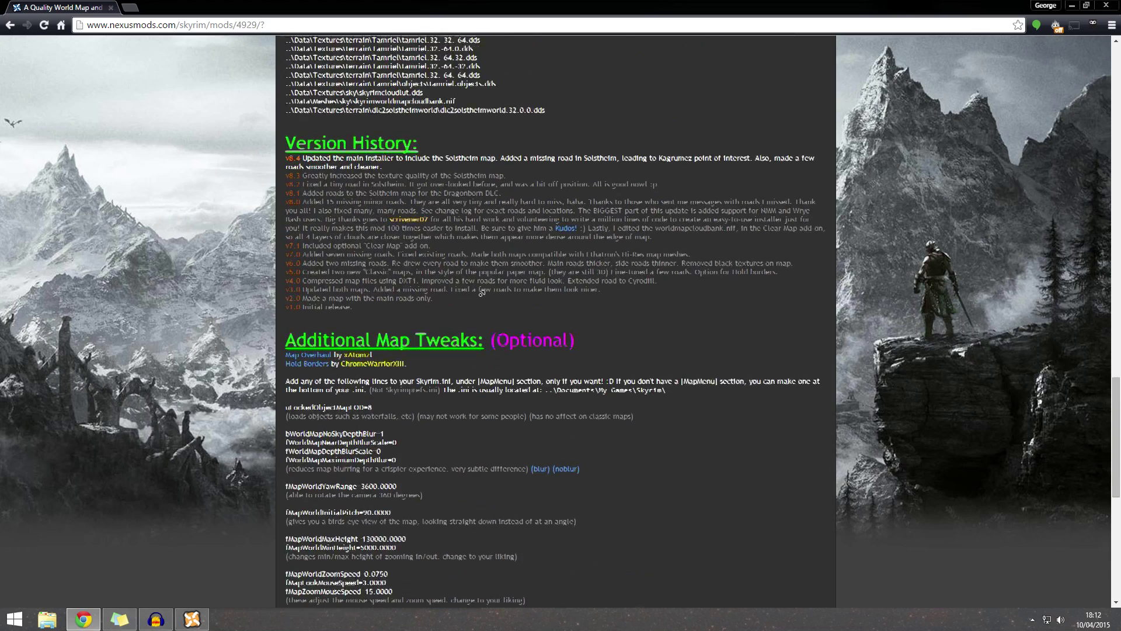
scroll(483, 315, "up", 5)
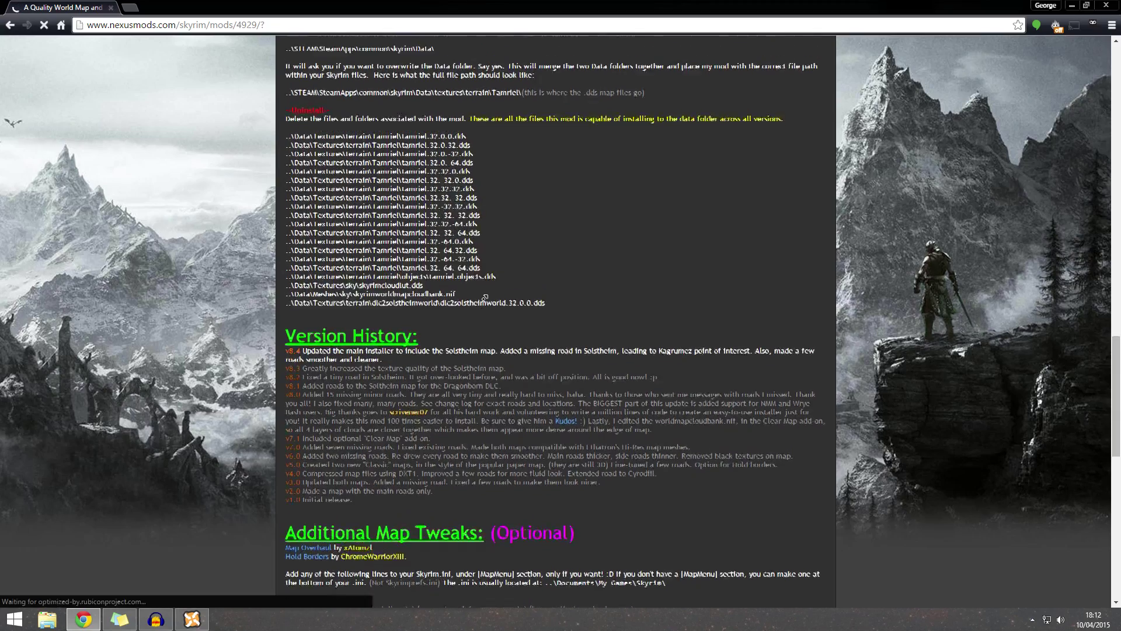
scroll(486, 290, "up", 5)
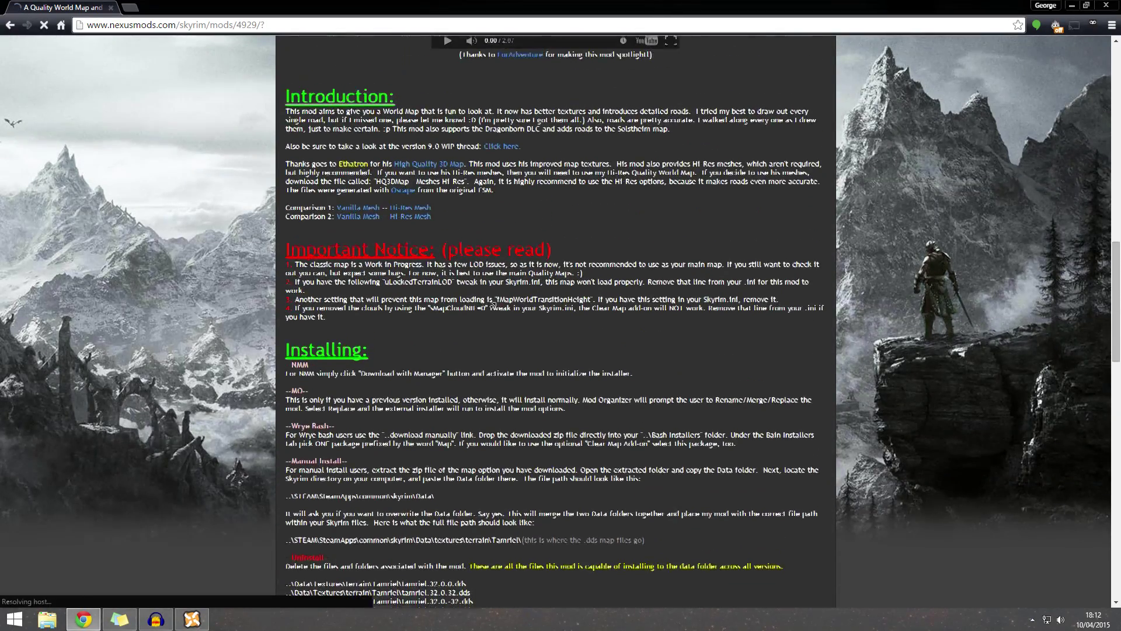
scroll(429, 232, "up", 10)
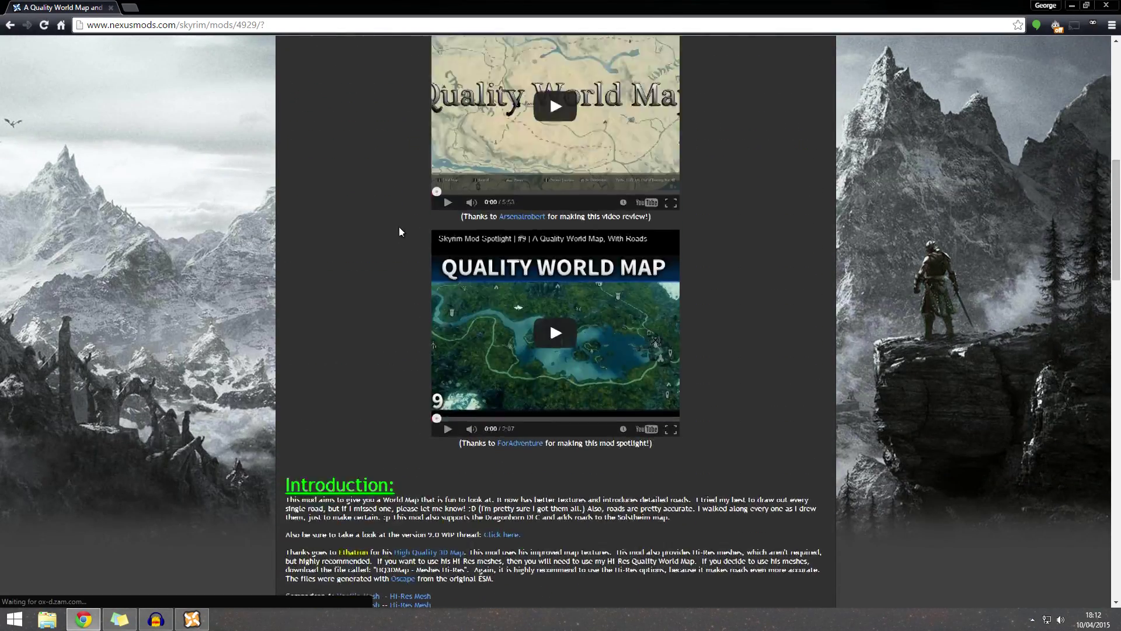
scroll(383, 257, "up", 2)
scroll(374, 292, "down", 3)
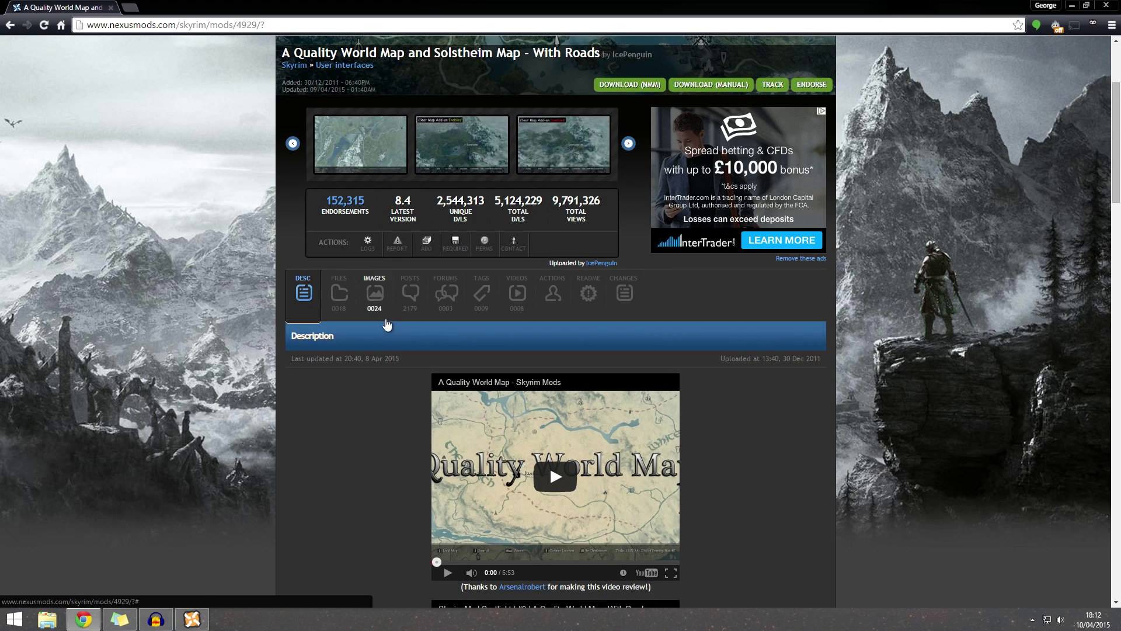
Step: Open the mod's file list and look through its main and optional files
left_click(351, 301)
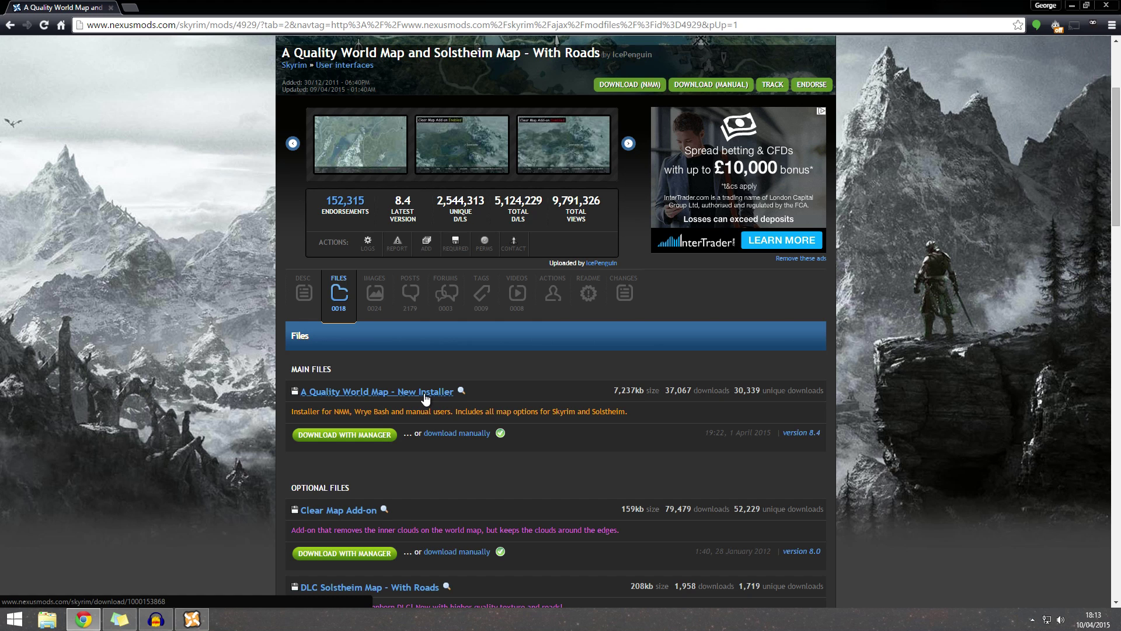
scroll(424, 391, "down", 1)
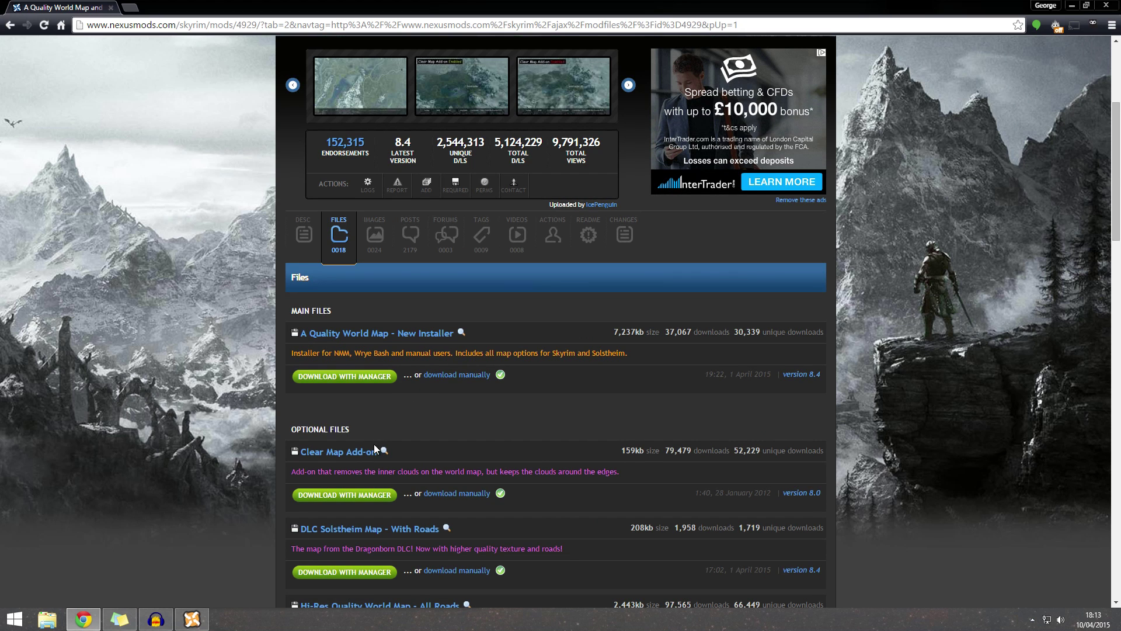
scroll(358, 469, "down", 1)
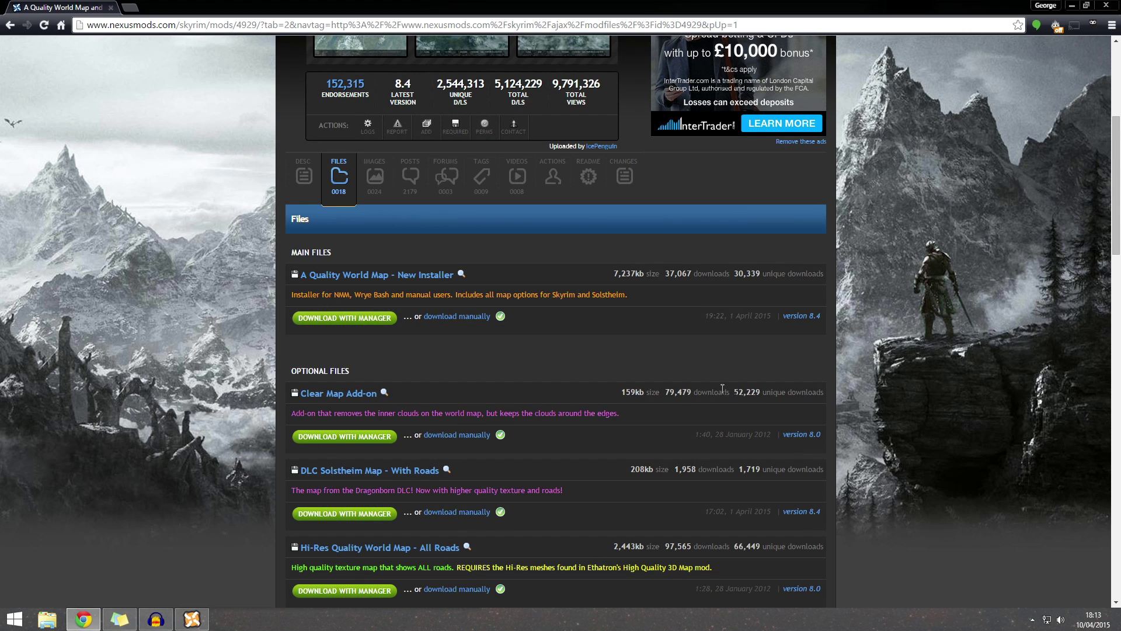
scroll(587, 381, "up", 3)
scroll(587, 379, "down", 1)
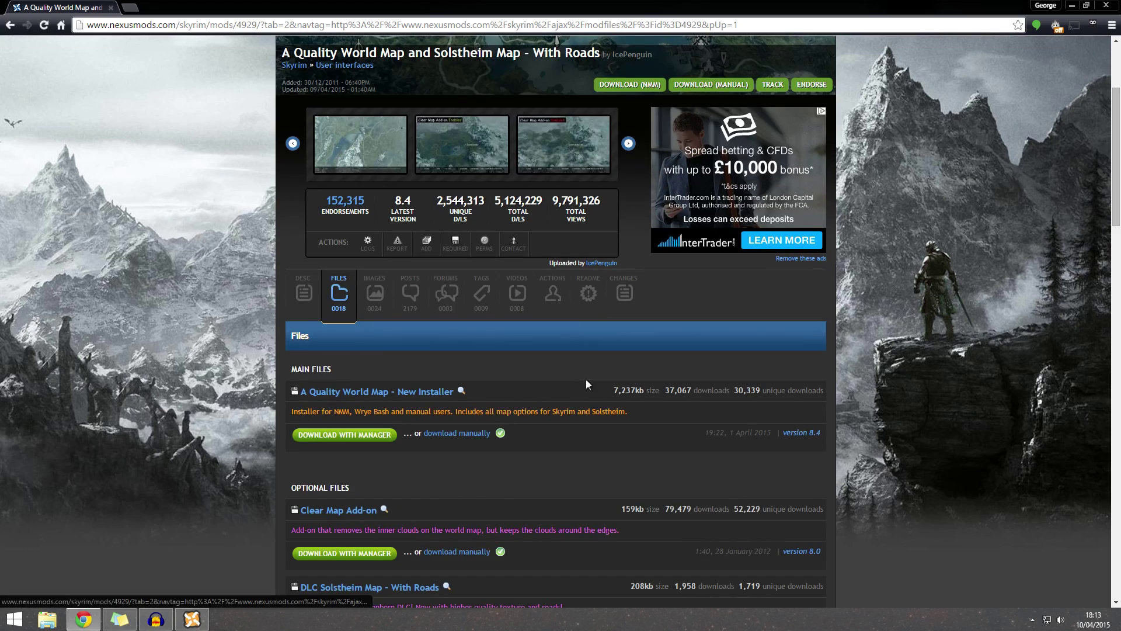
Step: Download A Quality World Map - New Installer with the manager, then switch to Nexus Mod Manager and widen its window to inspect the download
left_click(374, 436)
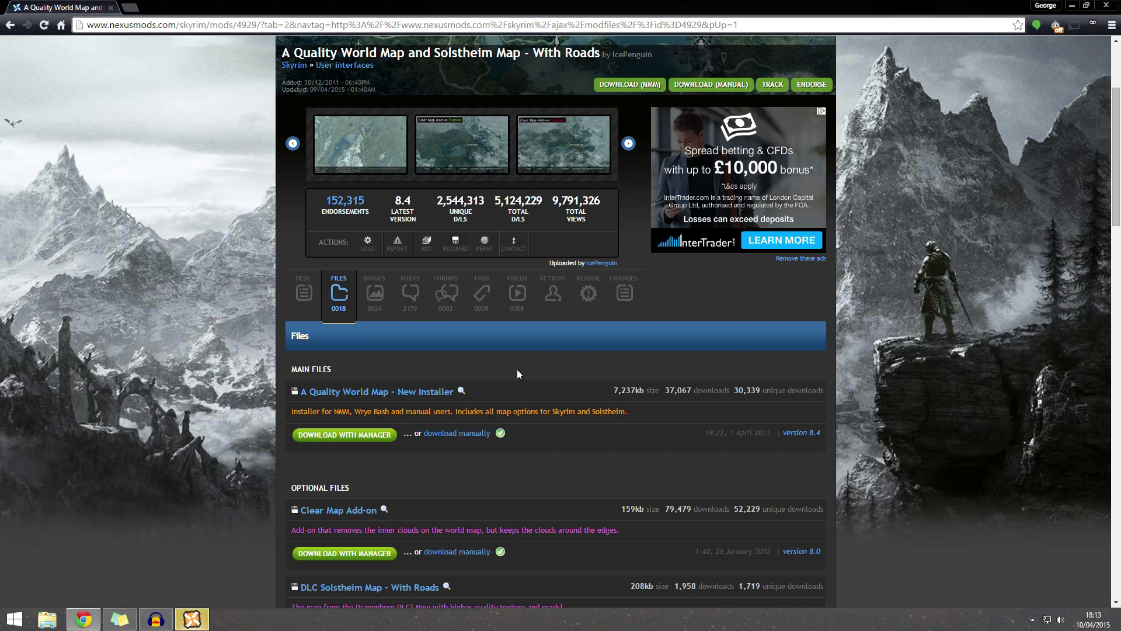
mouse_move(197, 624)
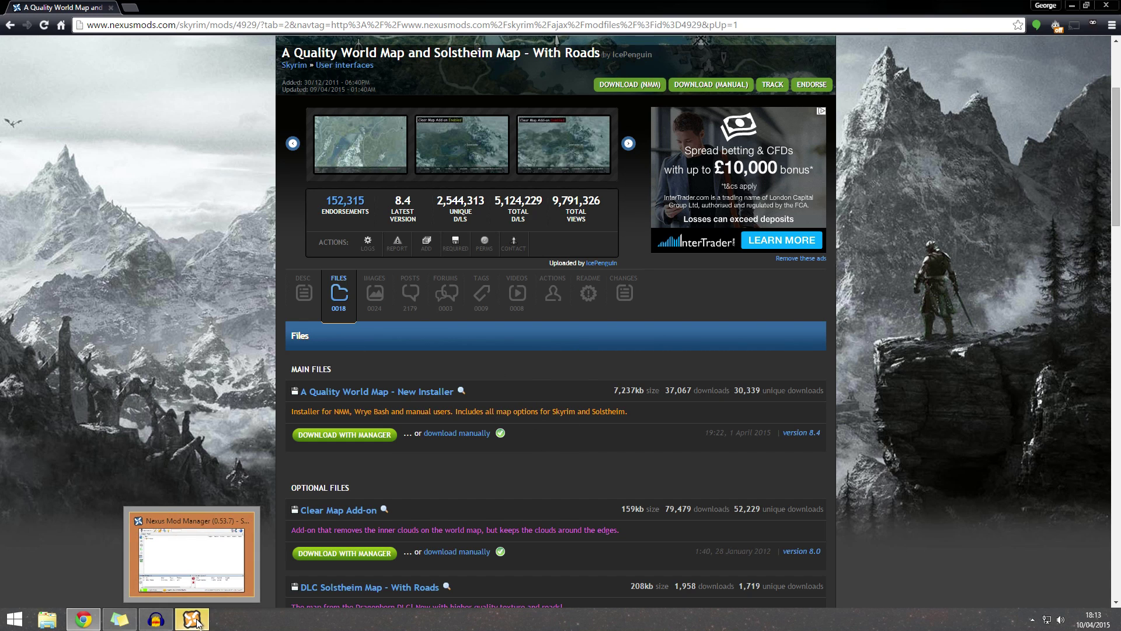
left_click(193, 552)
left_click(286, 479)
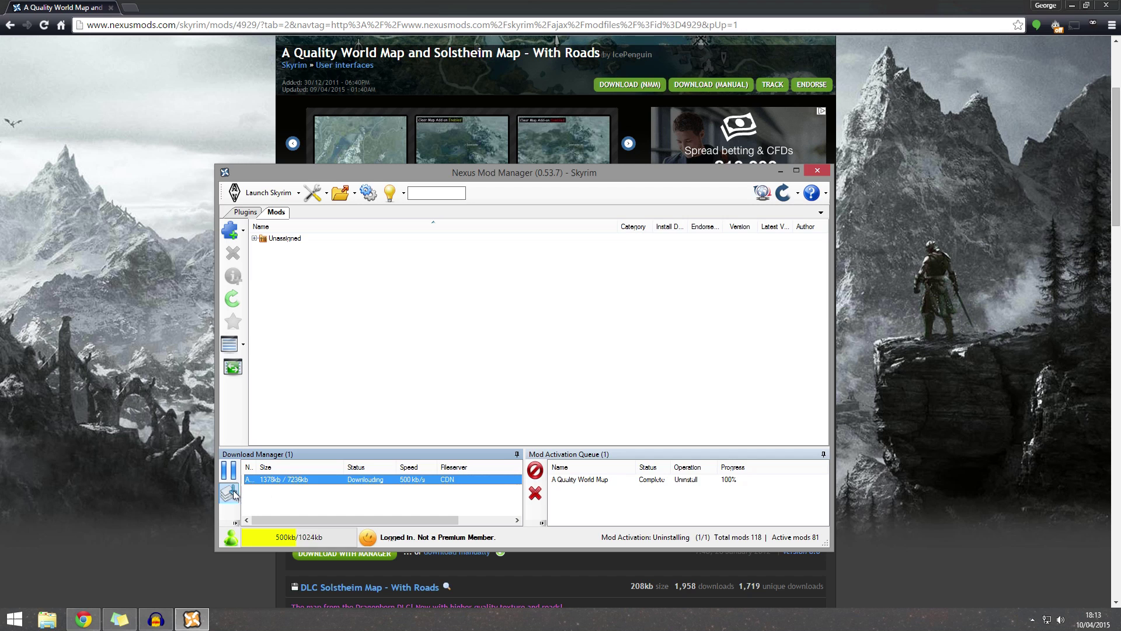
left_click_drag(217, 489, 150, 506)
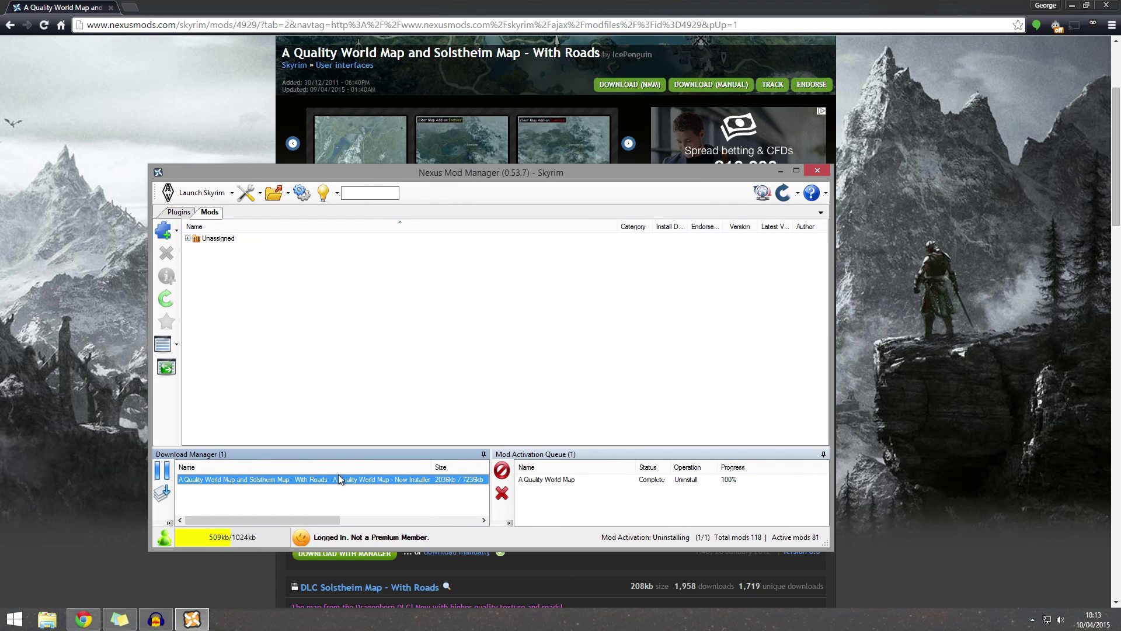
Step: Cancel the running A Quality World Map download in the download manager
right_click(399, 481)
left_click(356, 484)
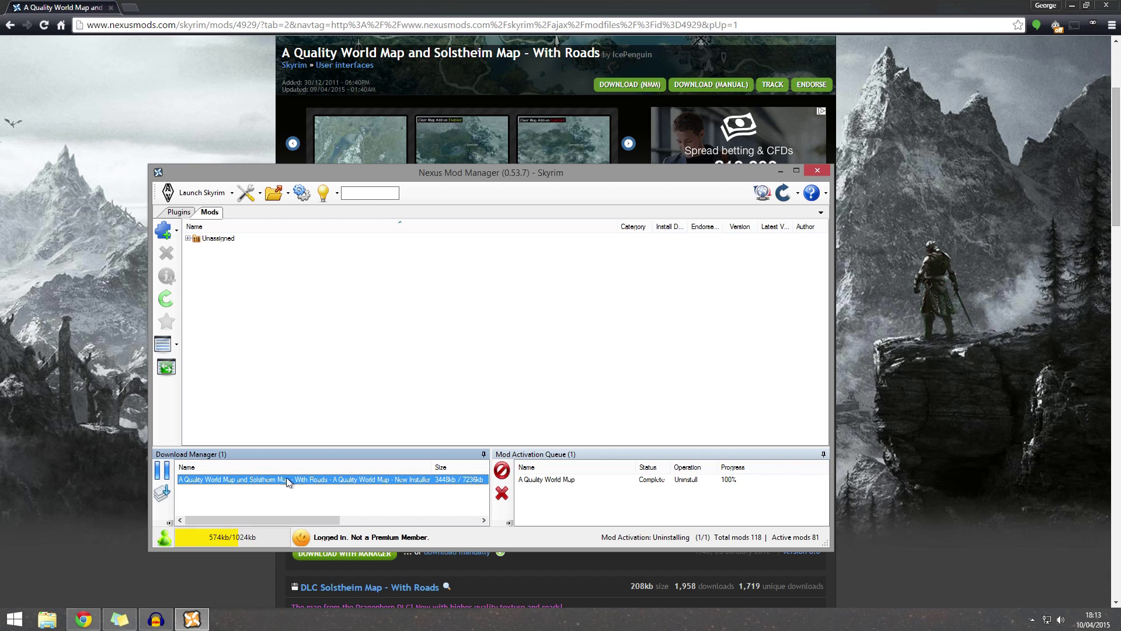
left_click(162, 471)
left_click(163, 493)
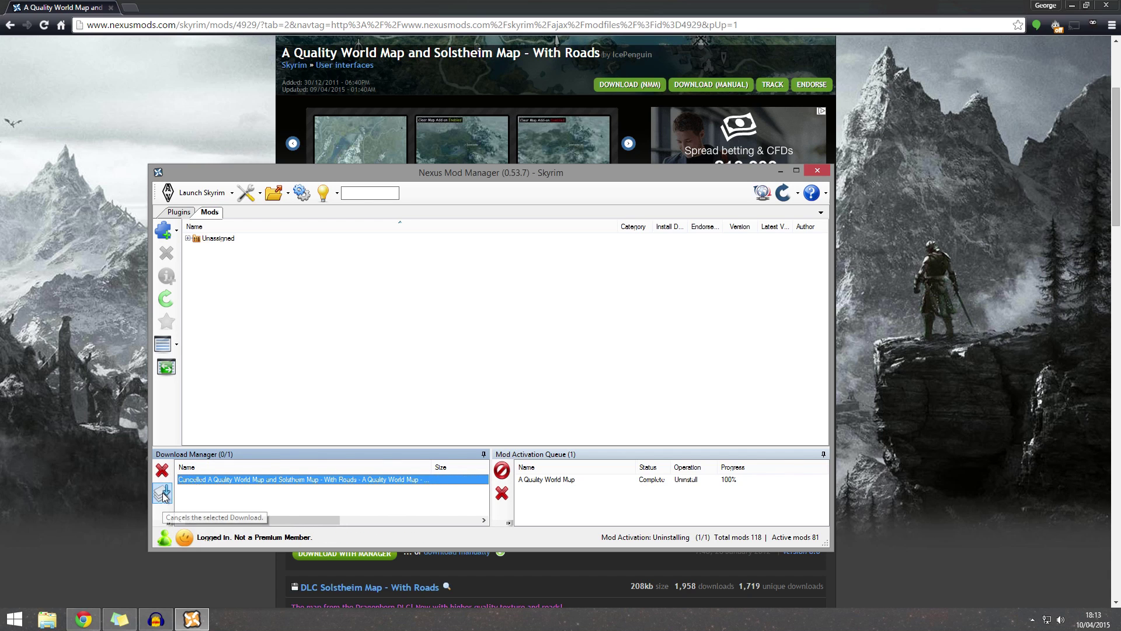
Step: Expand the Unassigned category in the mod list, then briefly switch to the browser and back to Nexus Mod Manager
left_click(188, 239)
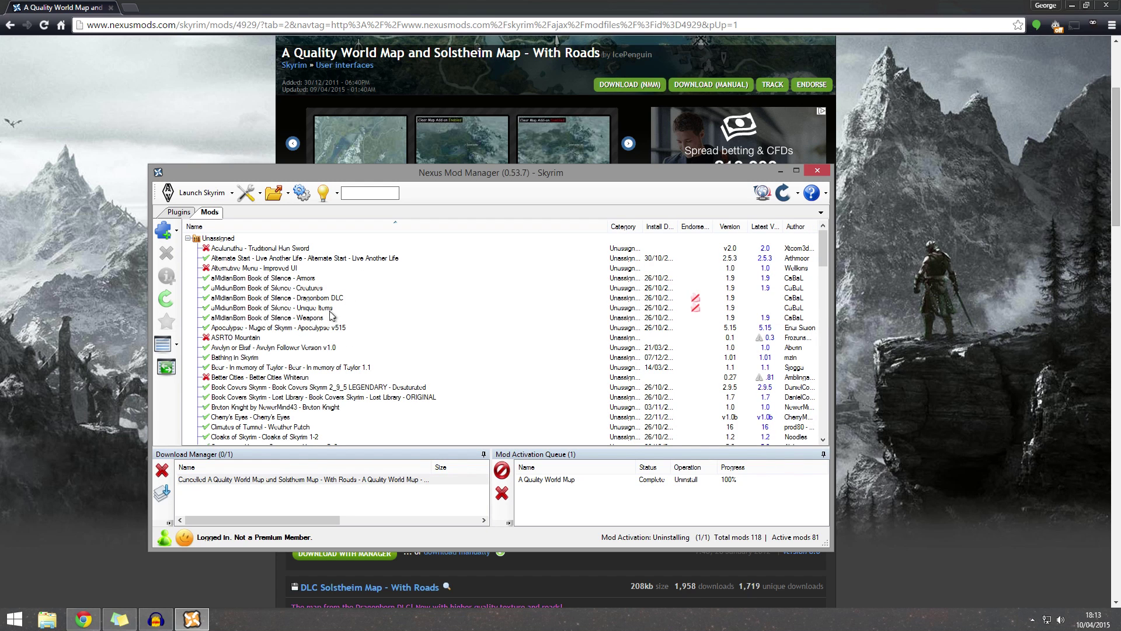
left_click(480, 5)
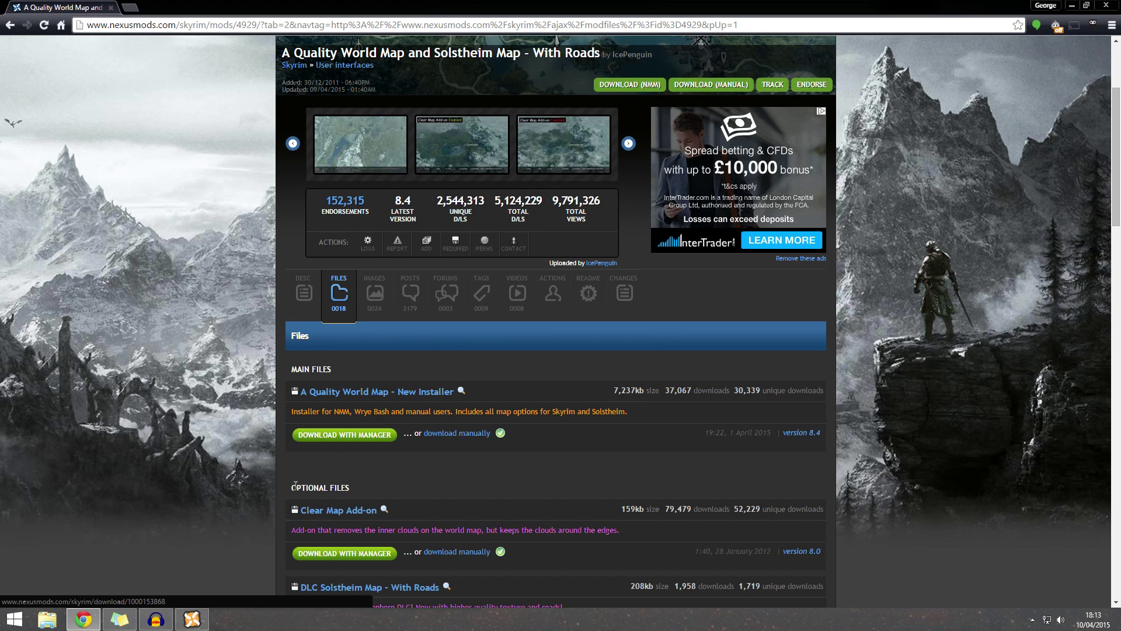
left_click(207, 625)
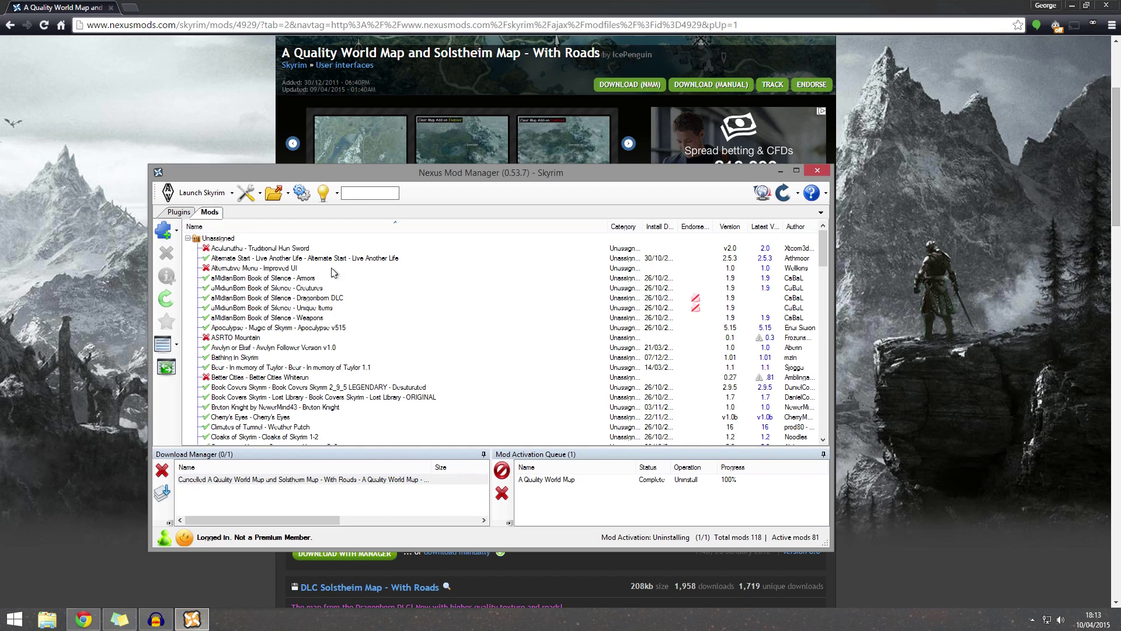
Step: Try the Chrome/Windows 8.x download fix in the Download Options settings, dismiss the warning and close the settings
left_click(303, 193)
left_click(486, 221)
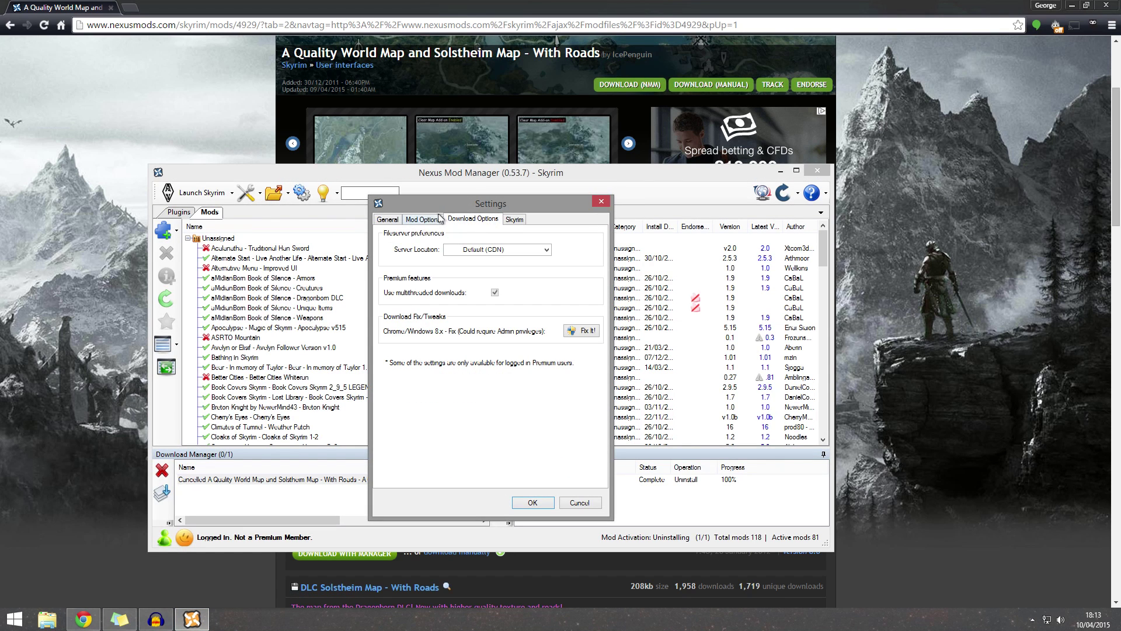
left_click(575, 331)
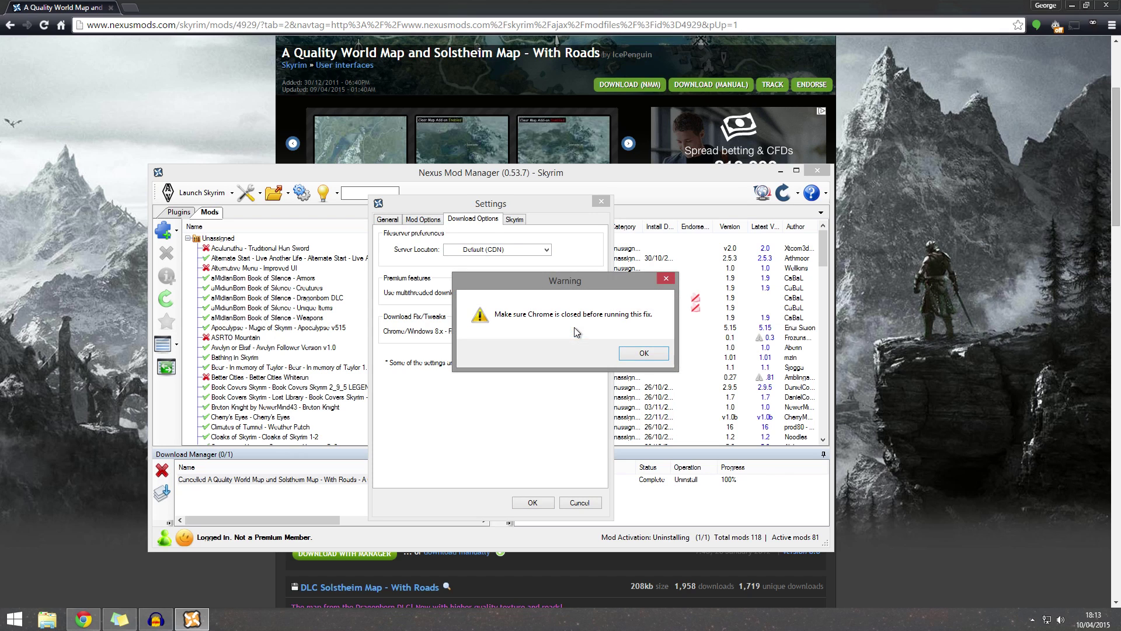
left_click_drag(588, 292, 524, 261)
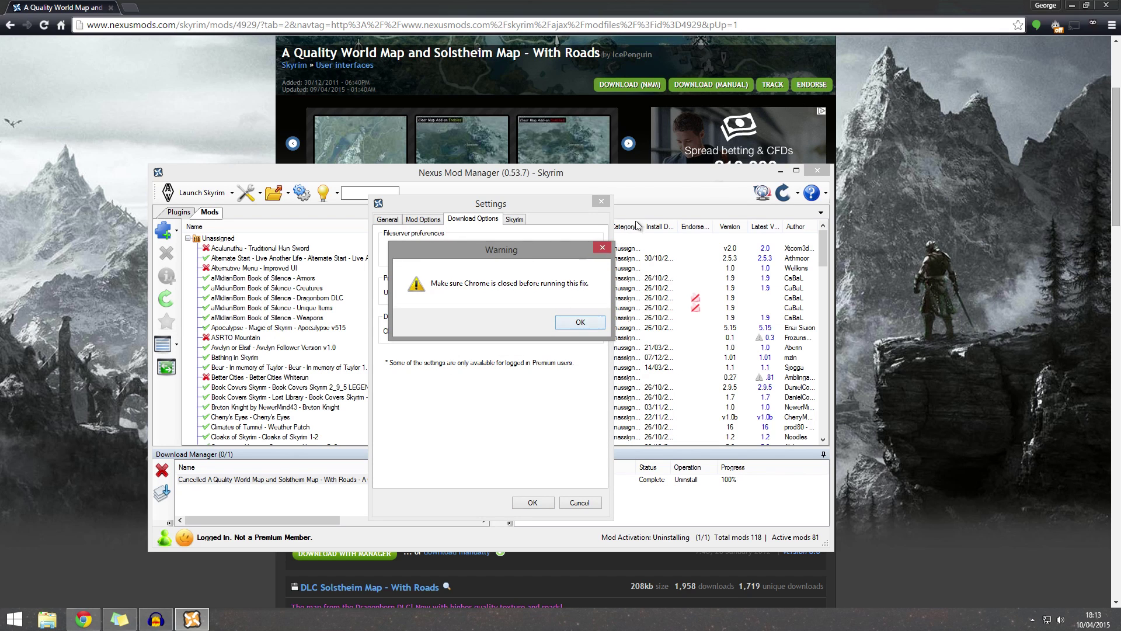
left_click(580, 323)
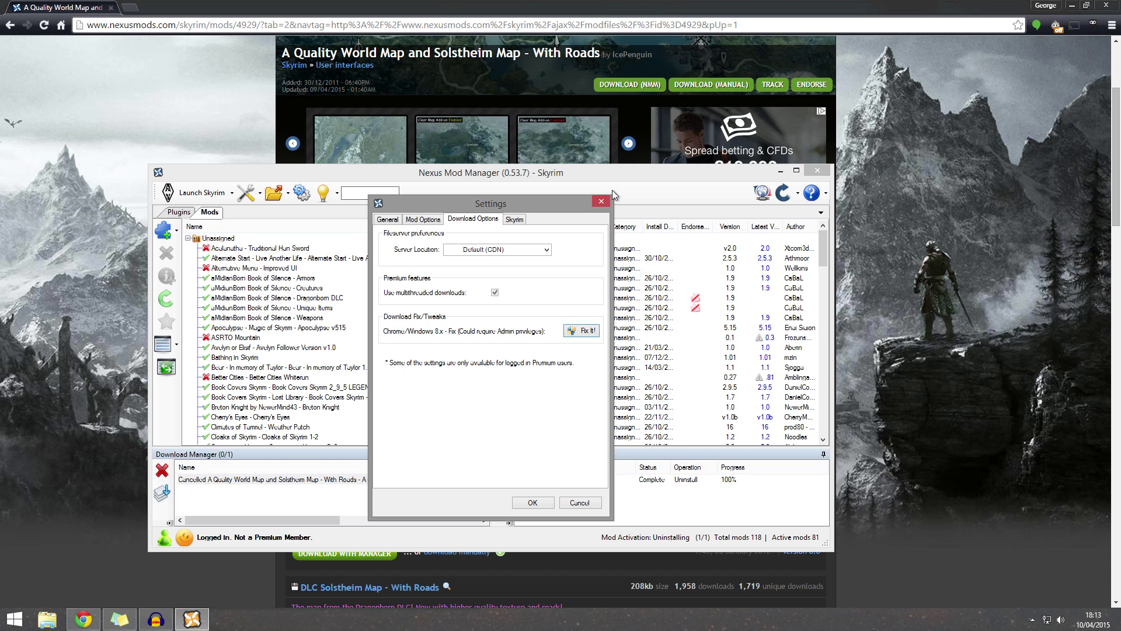
left_click(598, 199)
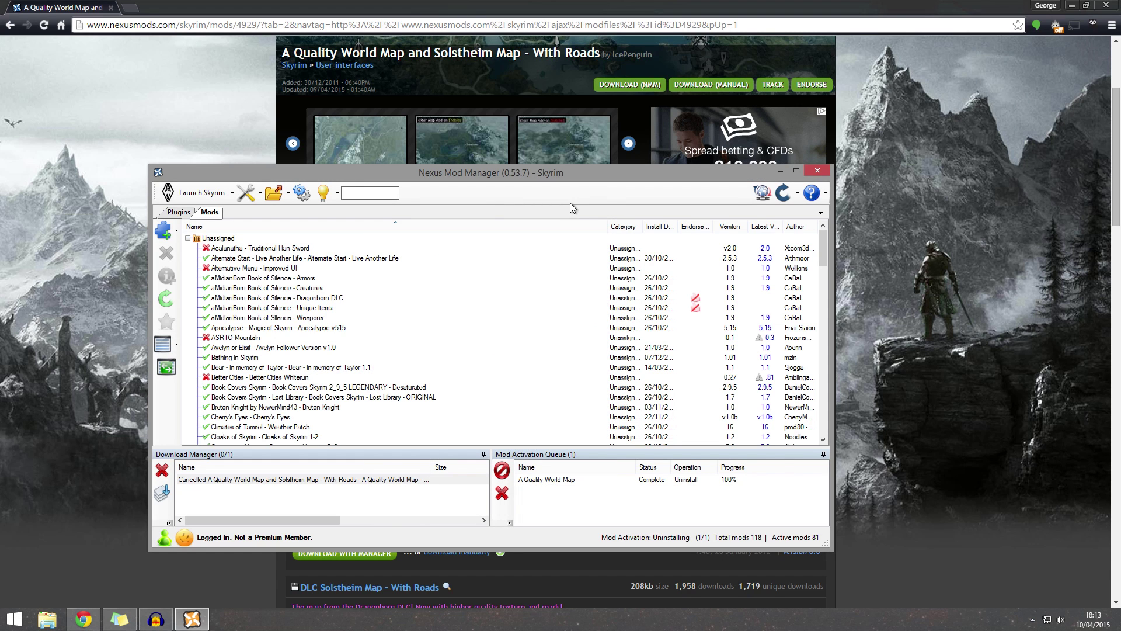
Step: Switch to the browser, manually download A Quality World Map - New Installer and show the downloaded archive in its folder
left_click(492, 4)
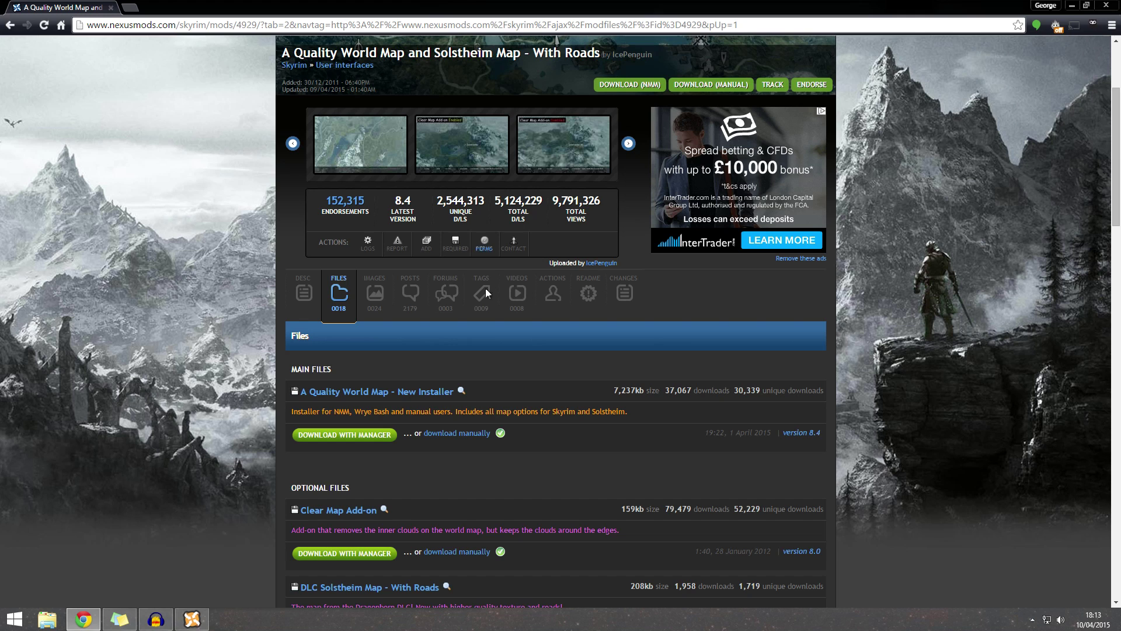
left_click(451, 435)
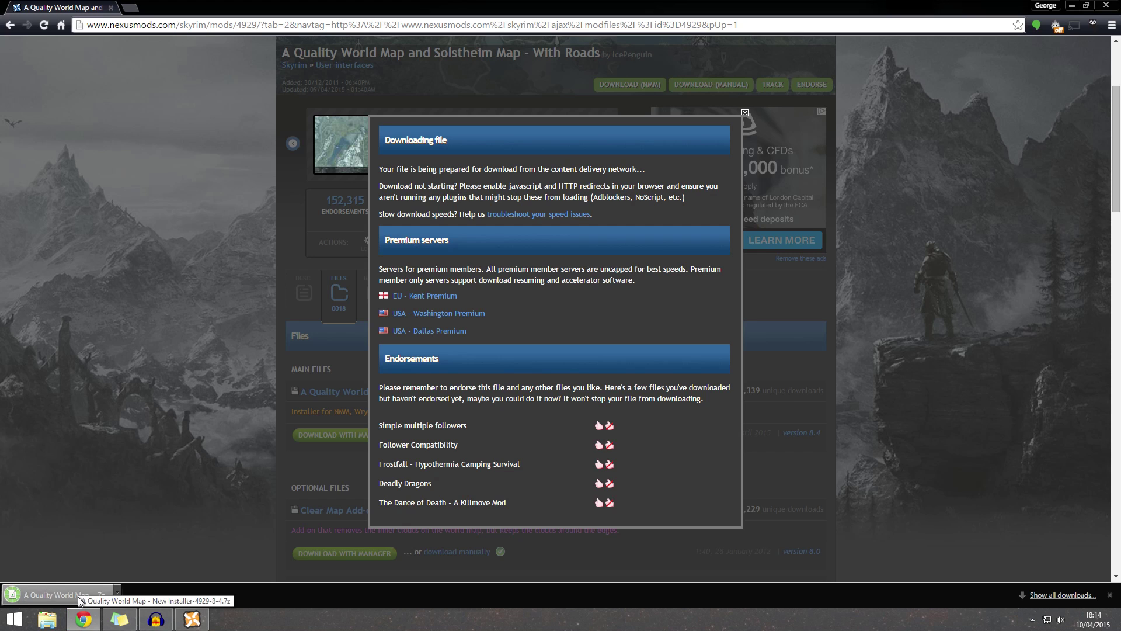
right_click(78, 590)
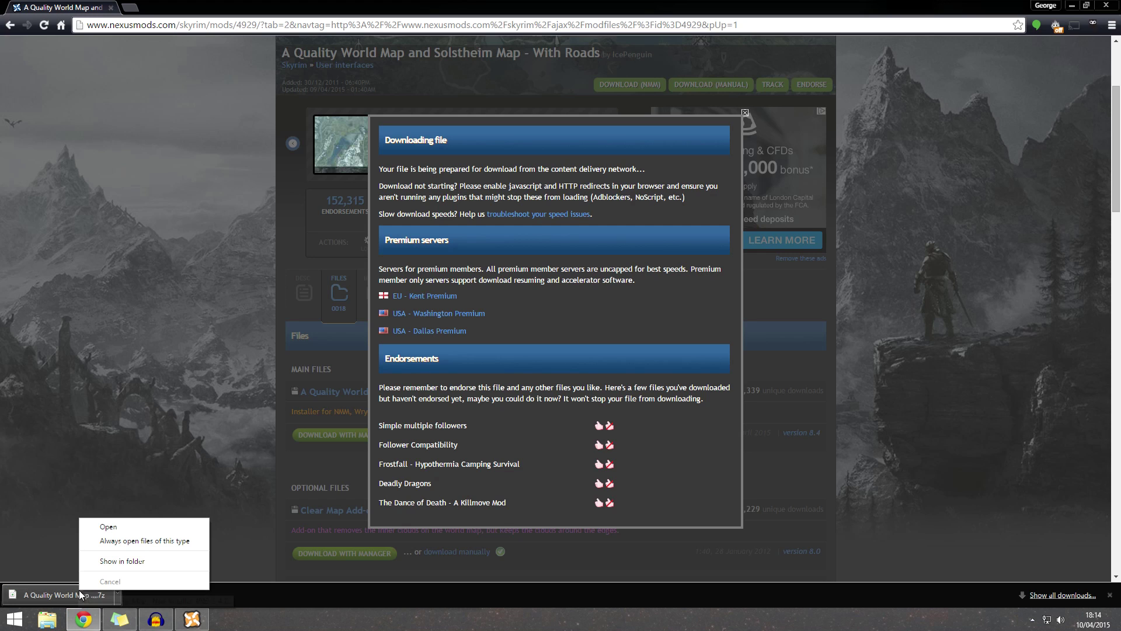
left_click(105, 562)
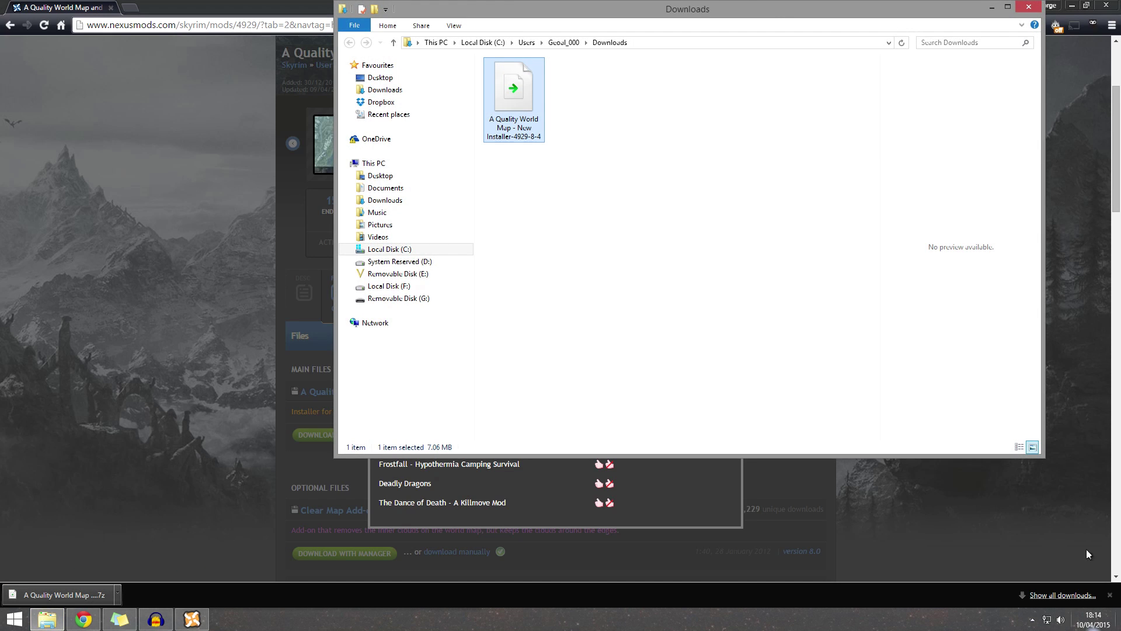
left_click_drag(786, 5, 721, 55)
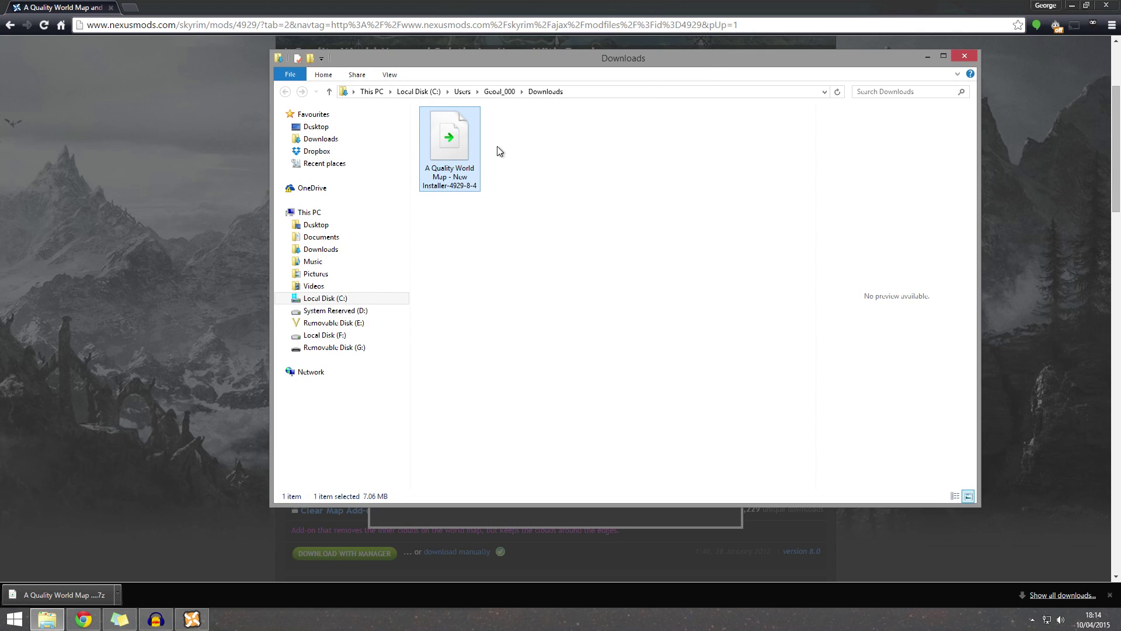
Step: Switch to Nexus Mod Manager and add the downloaded A Quality World Map - New Installer archive as a mod from file
left_click(194, 619)
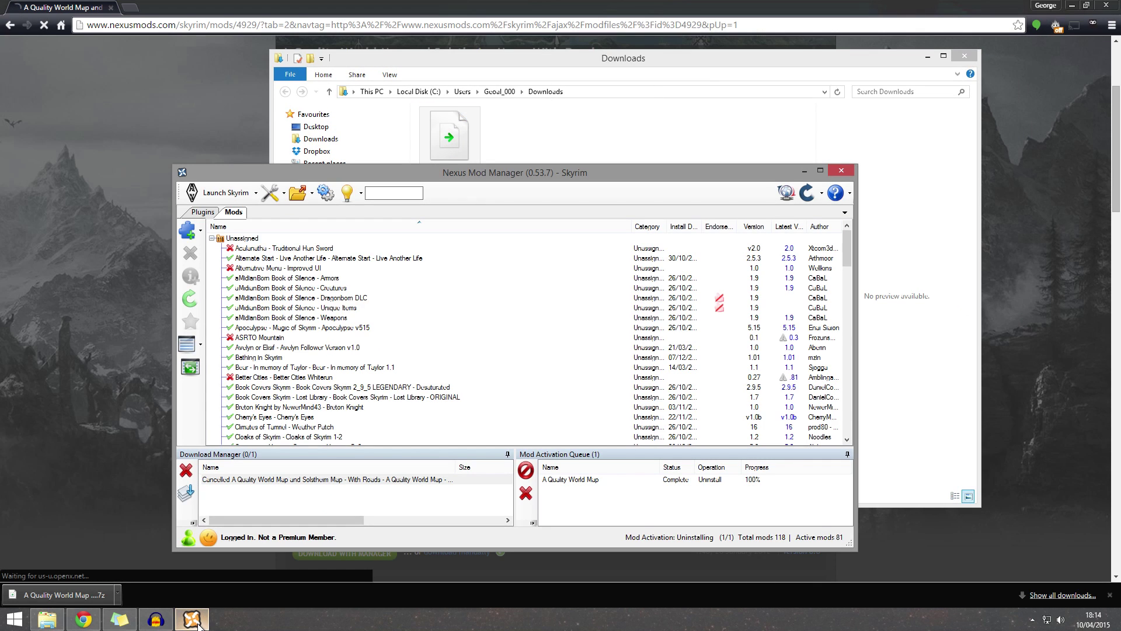
left_click(191, 229)
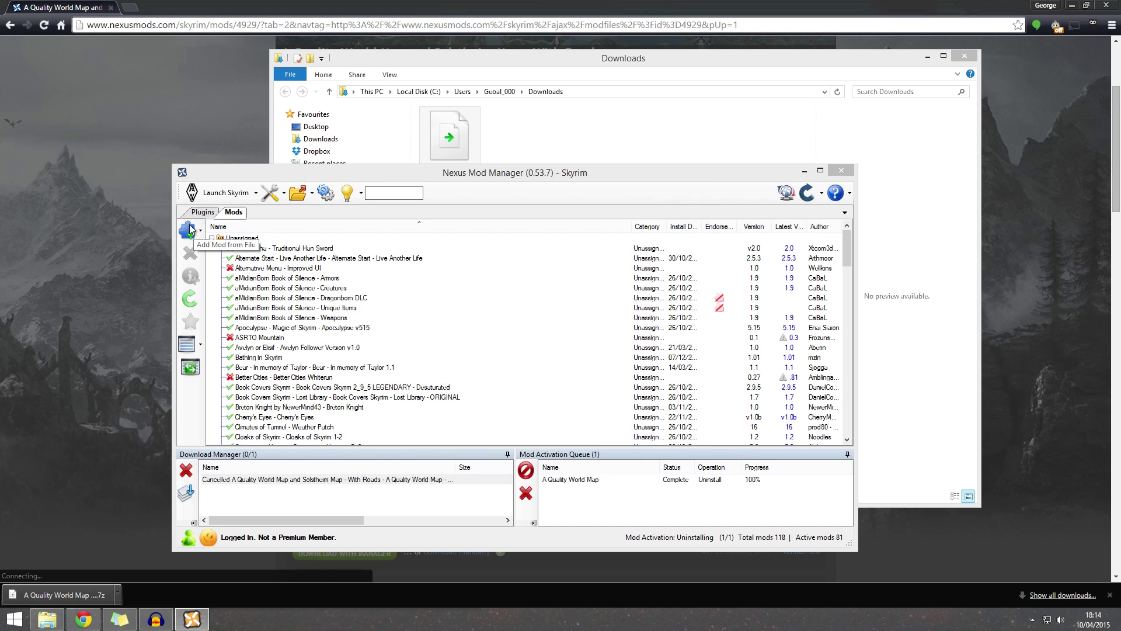
double_click(306, 284)
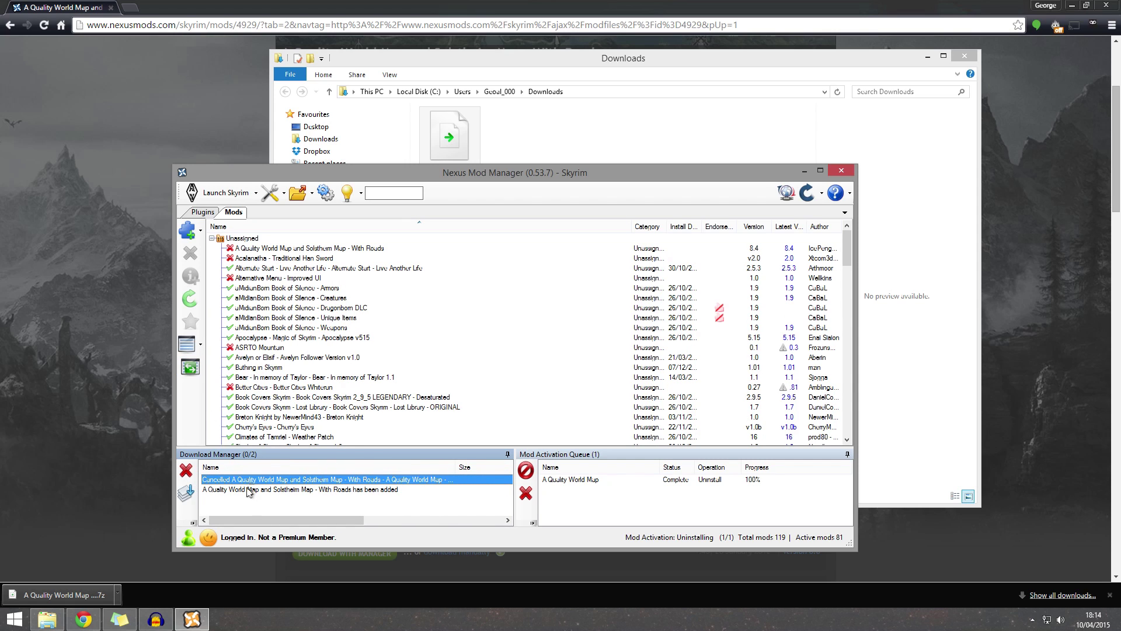
Step: Activate the A Quality World Map and Solstheim Map - With Roads mod to start its installation
left_click(262, 250)
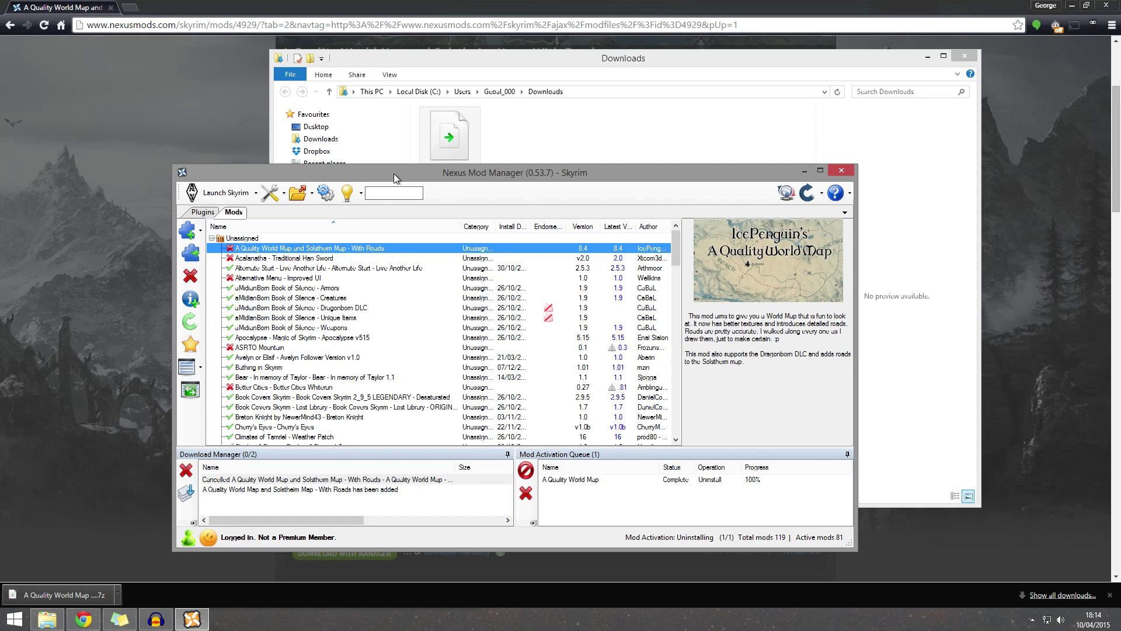
left_click_drag(393, 173, 436, 147)
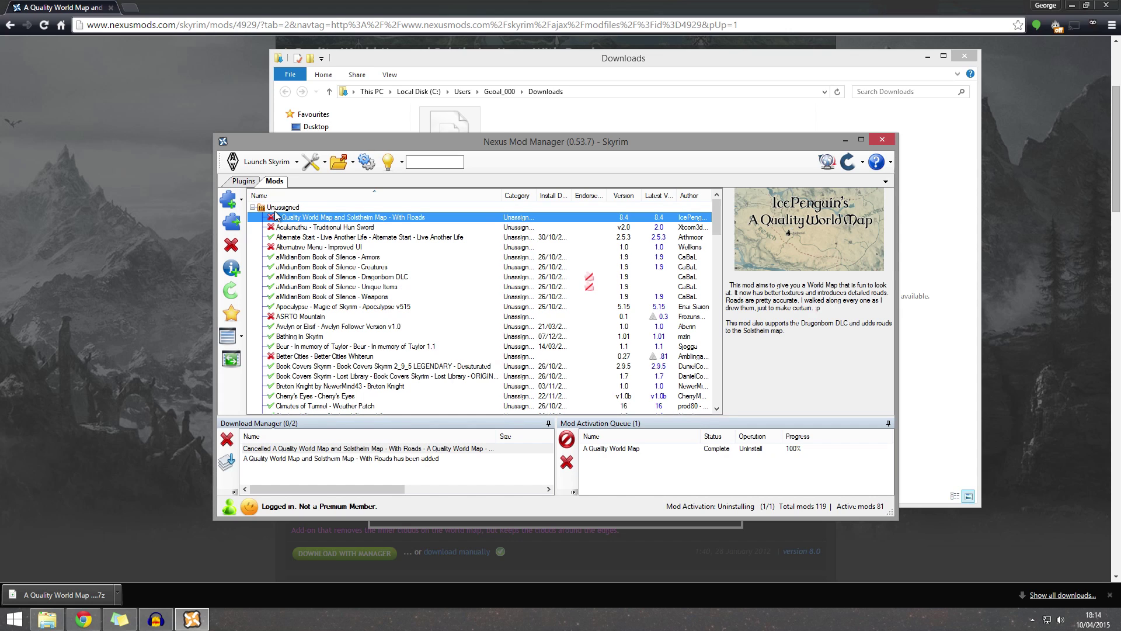
left_click(232, 222)
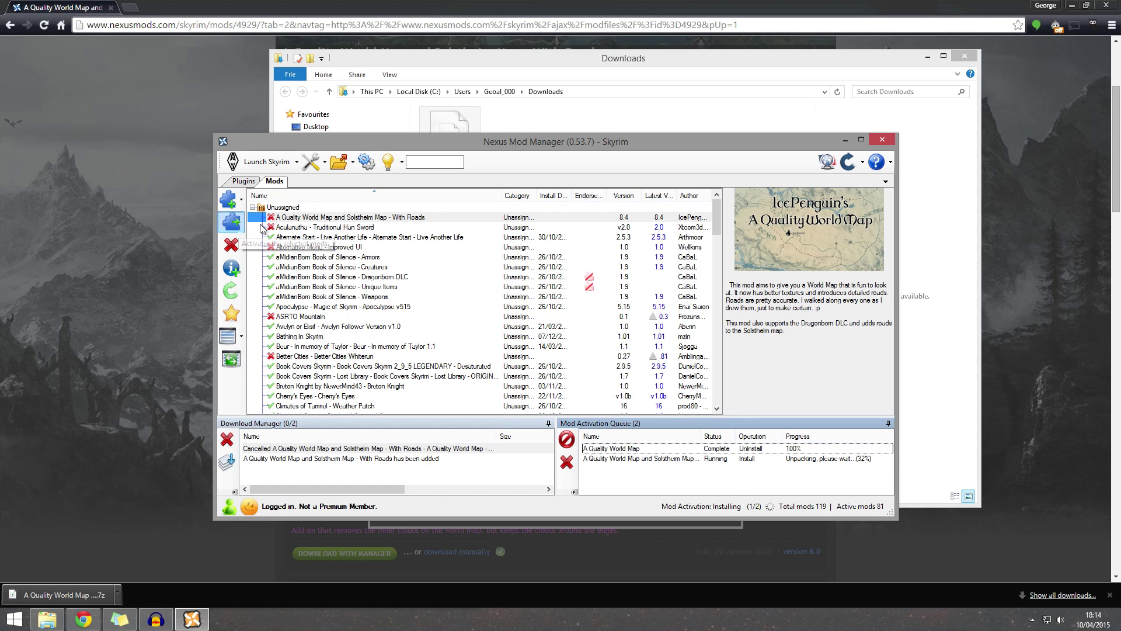
Step: Install A Quality World Map v8.4 with all roads for vanilla meshes, the Solstheim map and the Clear Map add-on
left_click(357, 220)
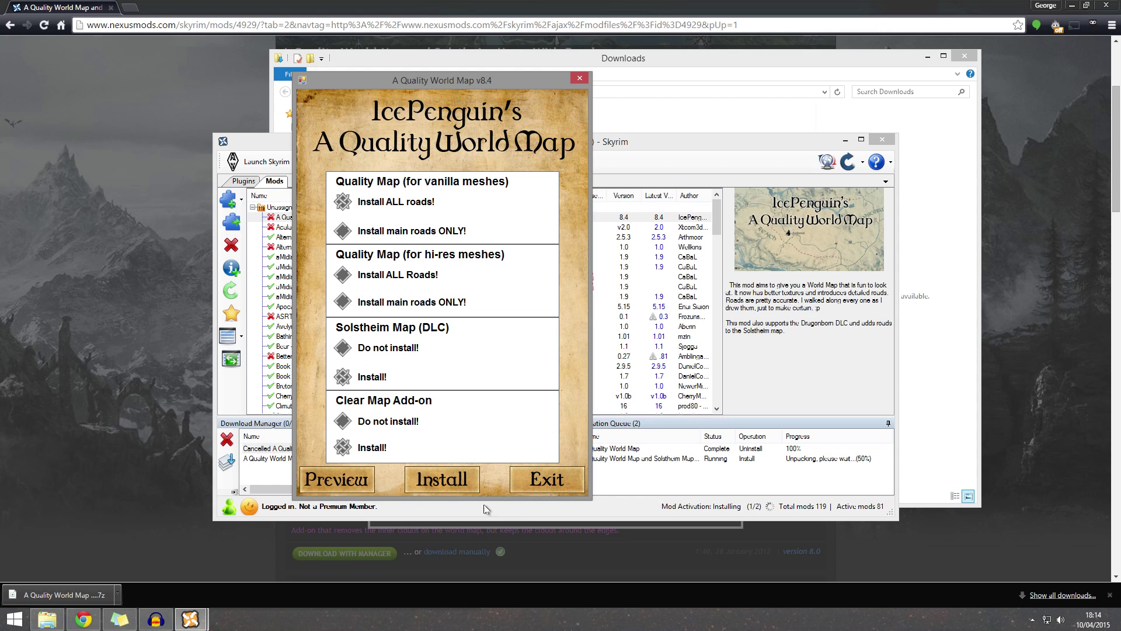
left_click(457, 485)
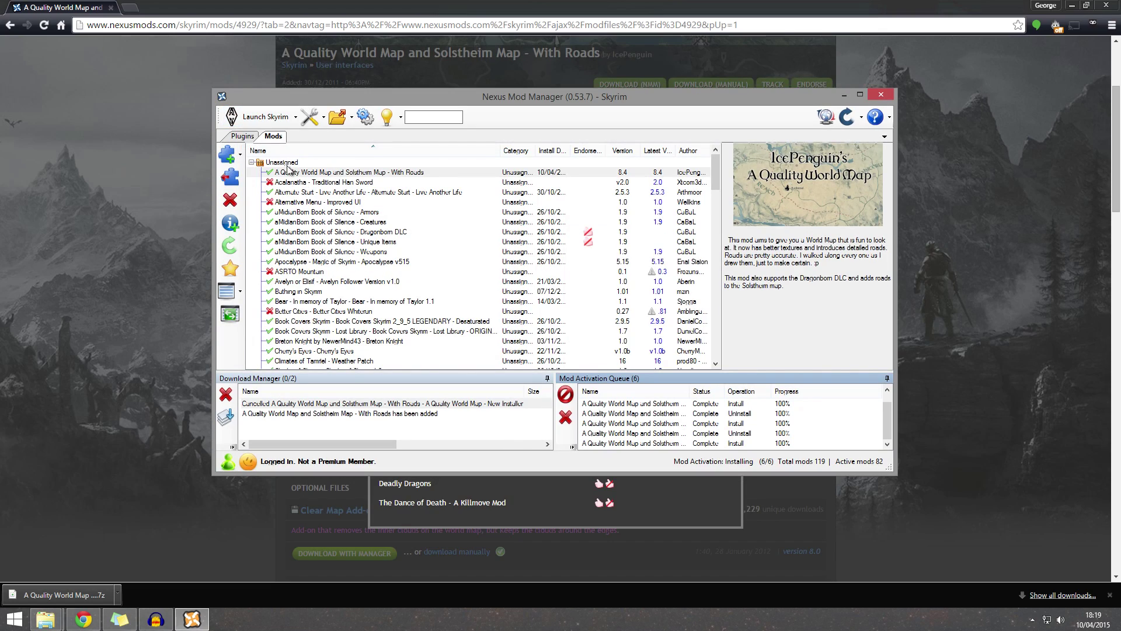
Step: Show the desktop, launch Nexus Mod Manager from its shortcut with administrator permission, and select Skyrim as the game to manage
key("super+d")
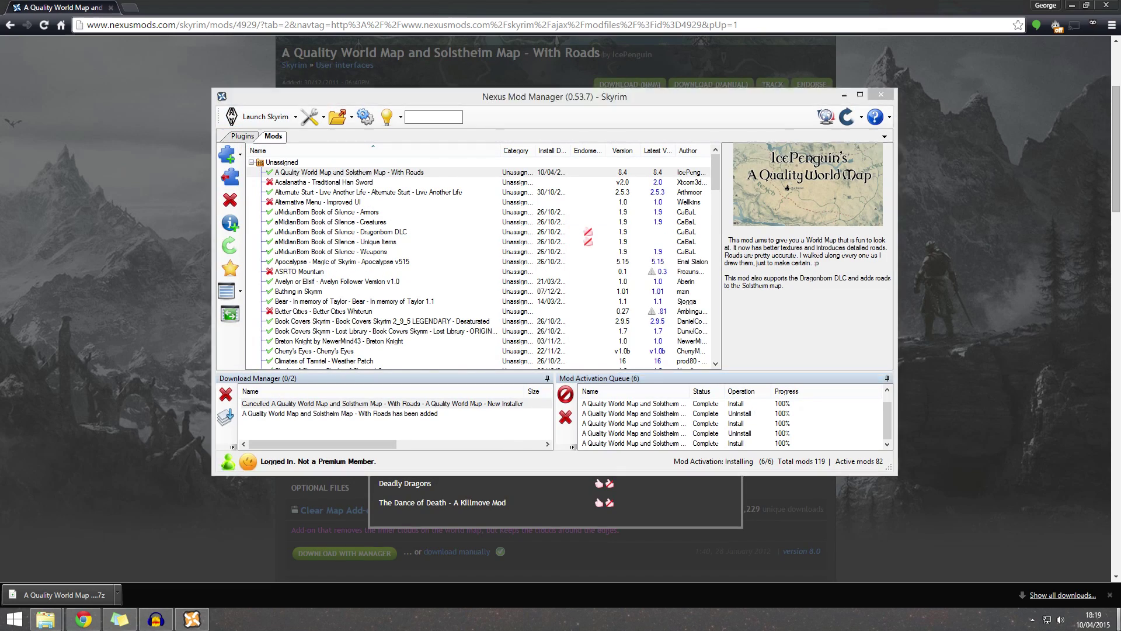
left_click_drag(882, 471, 1119, 604)
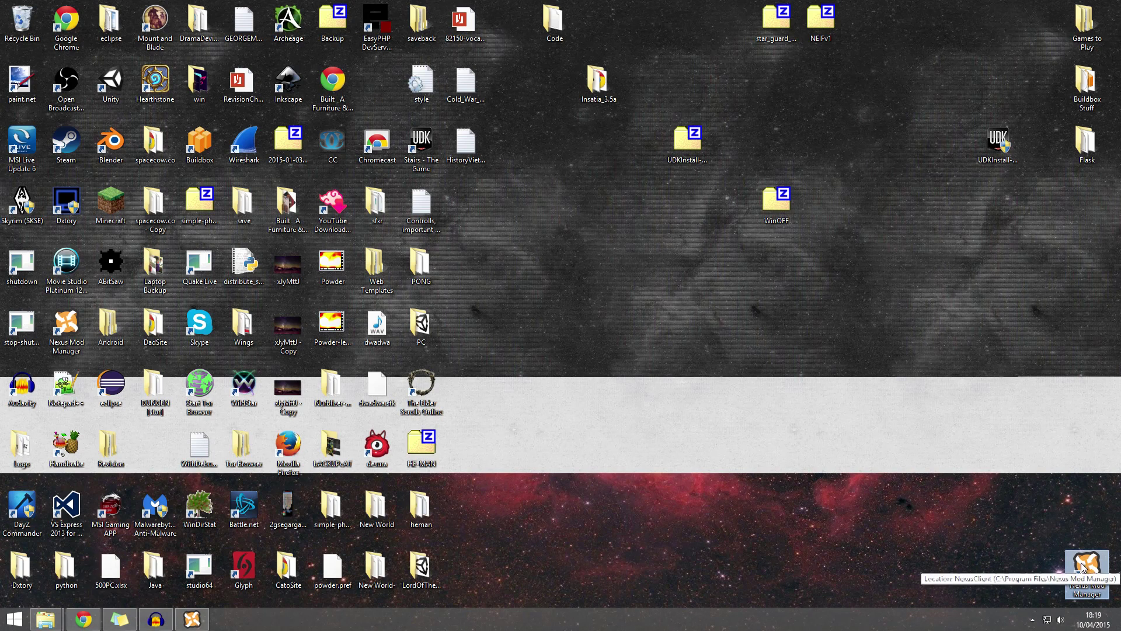
right_click(1082, 566)
left_click(1033, 372)
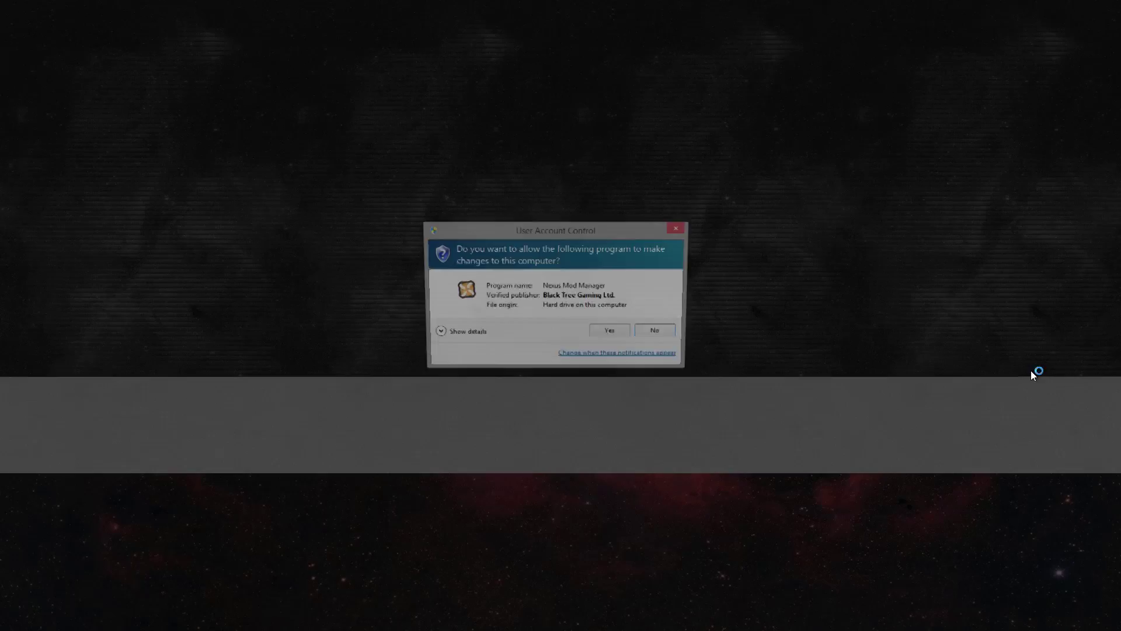
left_click(623, 333)
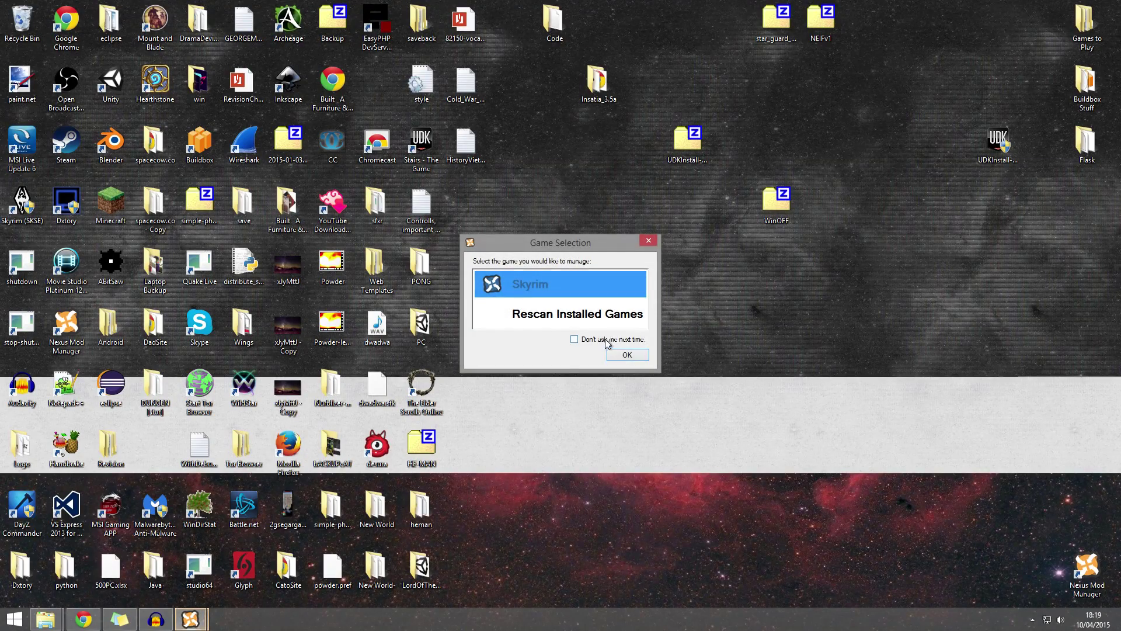
left_click(626, 354)
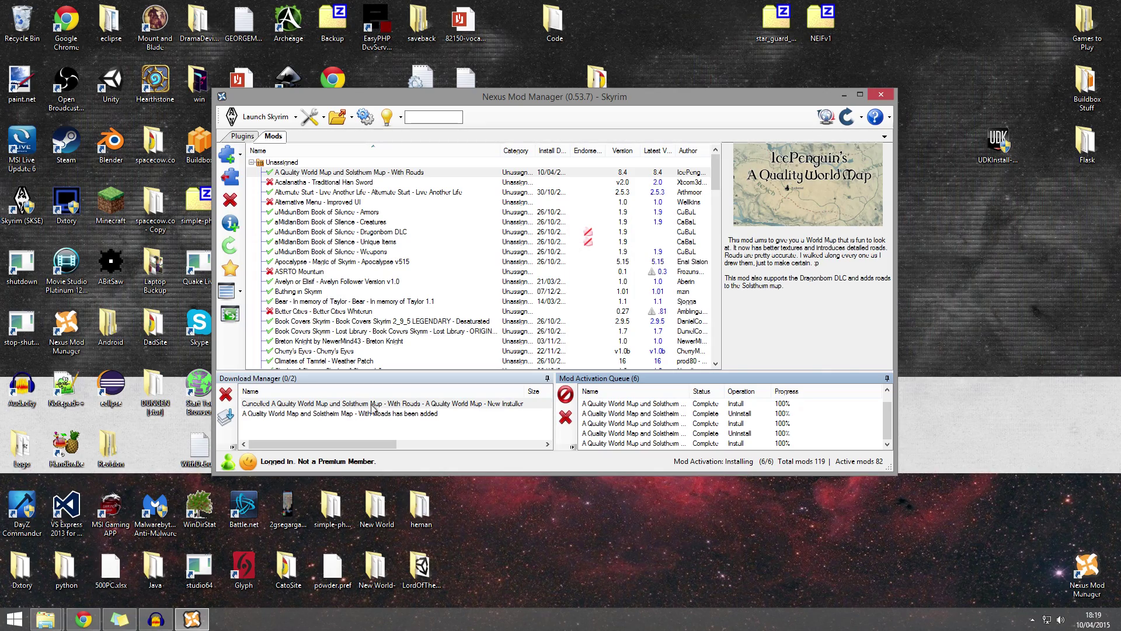
Step: Switch to the browser, dismiss the download overlay and read the mod's description, including its important notice, installing instructions and additional map tweaks
left_click(93, 619)
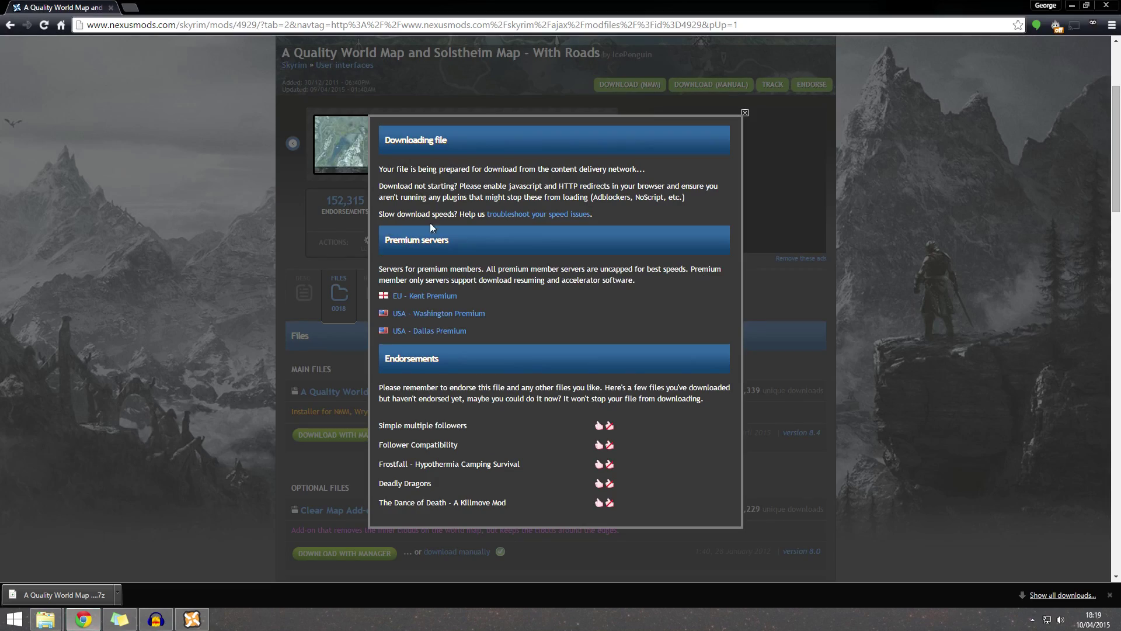
left_click(260, 265)
scroll(352, 264, "up", 2)
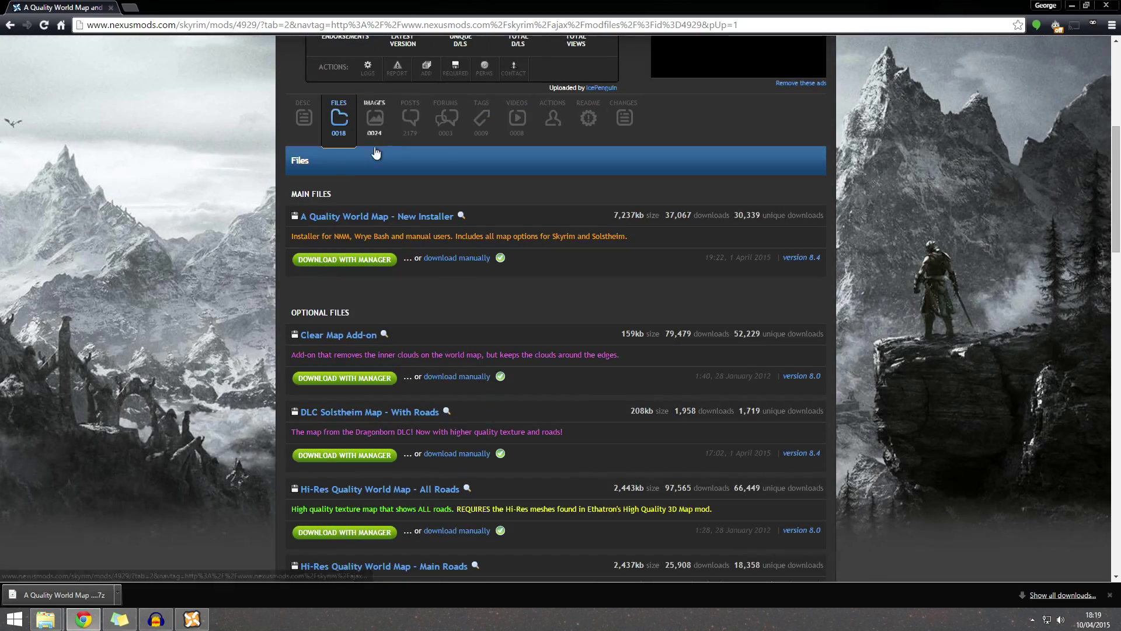
left_click(304, 122)
scroll(453, 339, "down", 15)
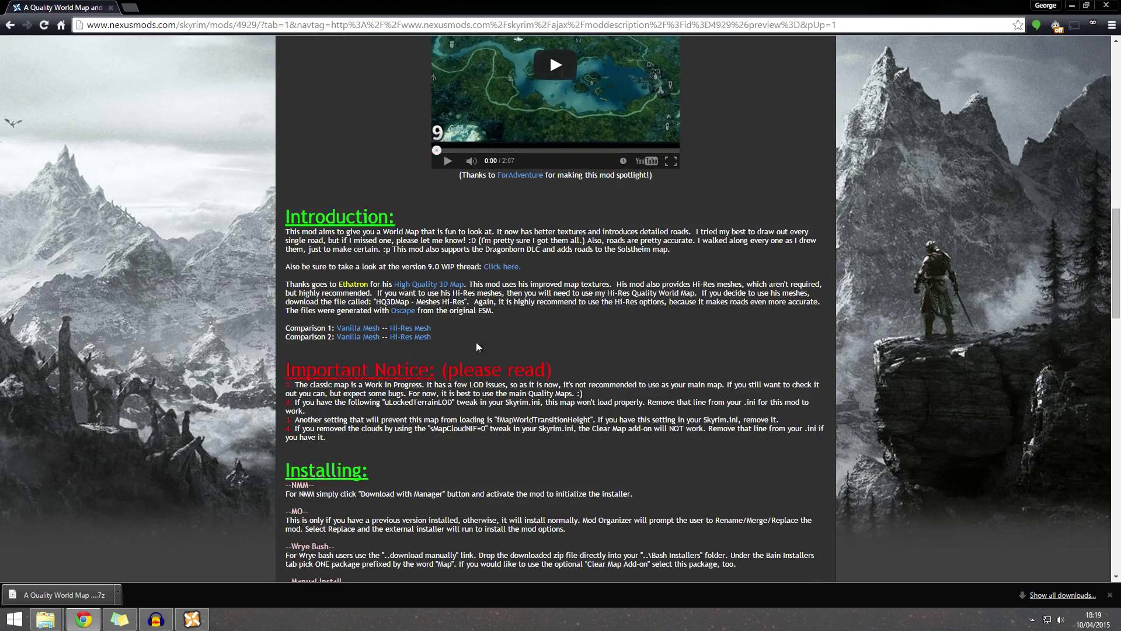
scroll(470, 344, "down", 12)
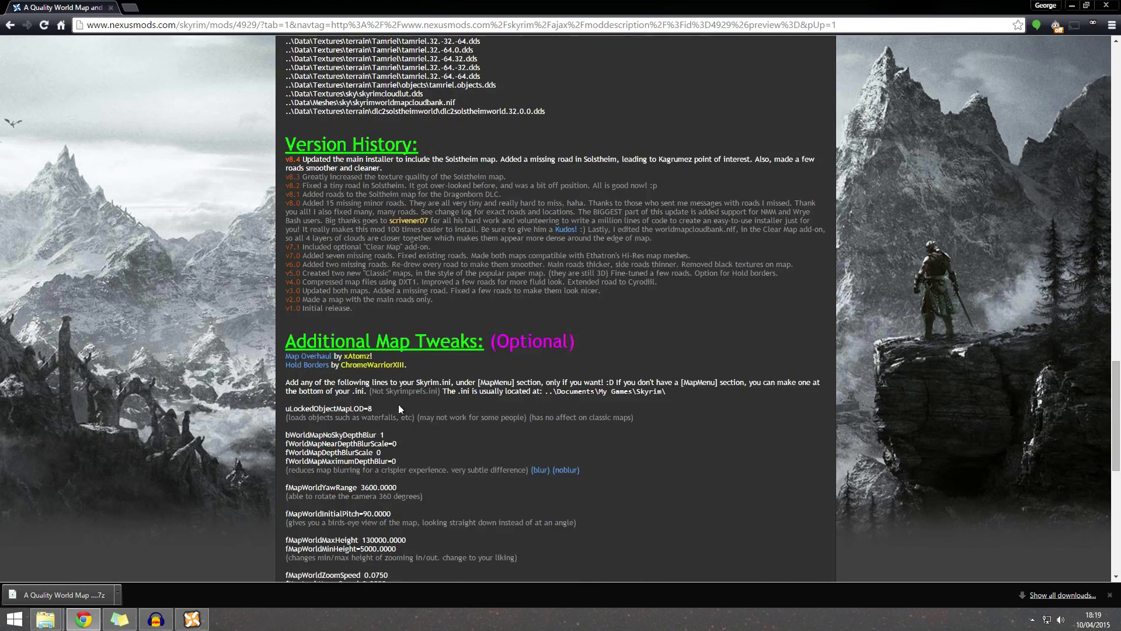
scroll(537, 357, "down", 5)
scroll(536, 358, "down", 3)
scroll(507, 264, "up", 20)
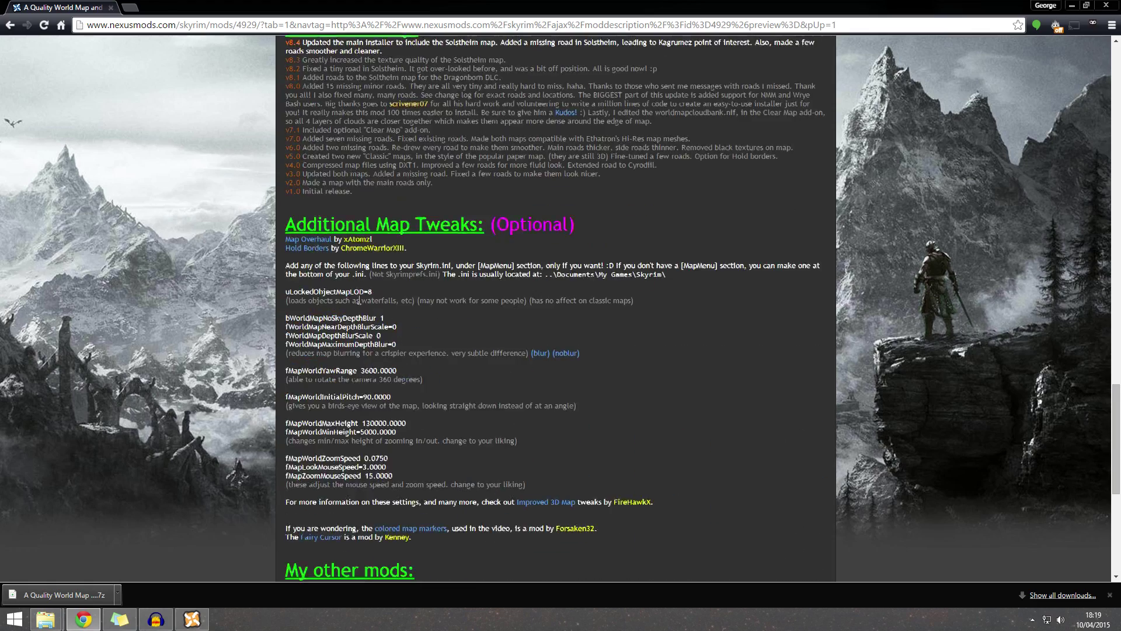
scroll(507, 258, "up", 3)
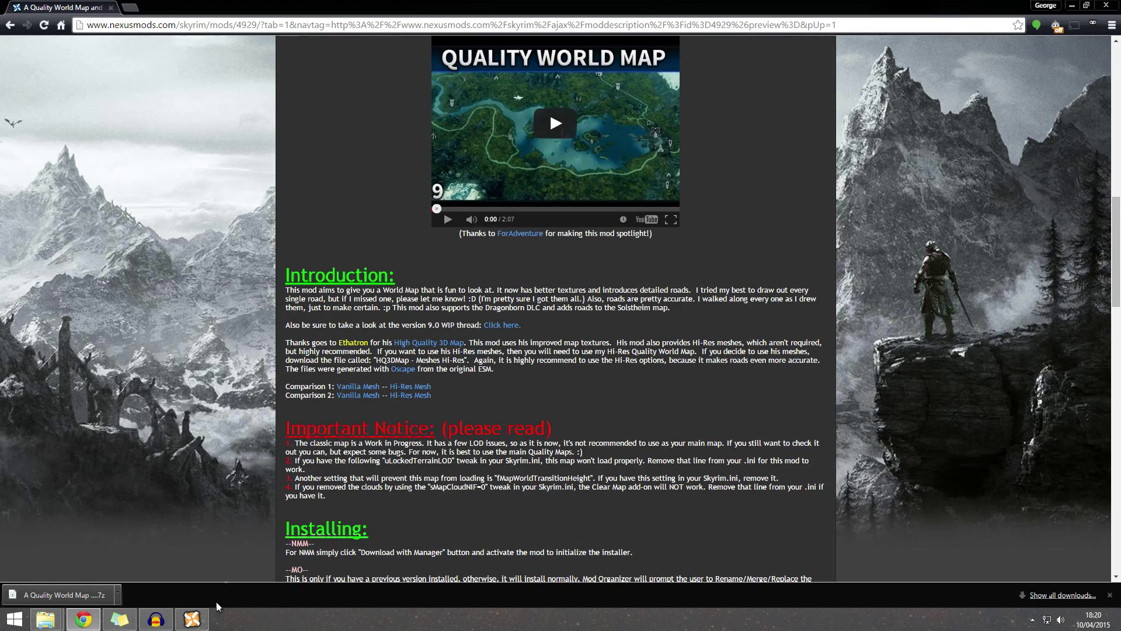
Step: Switch back to Nexus Mod Manager and move its window slightly higher on the screen
left_click(192, 618)
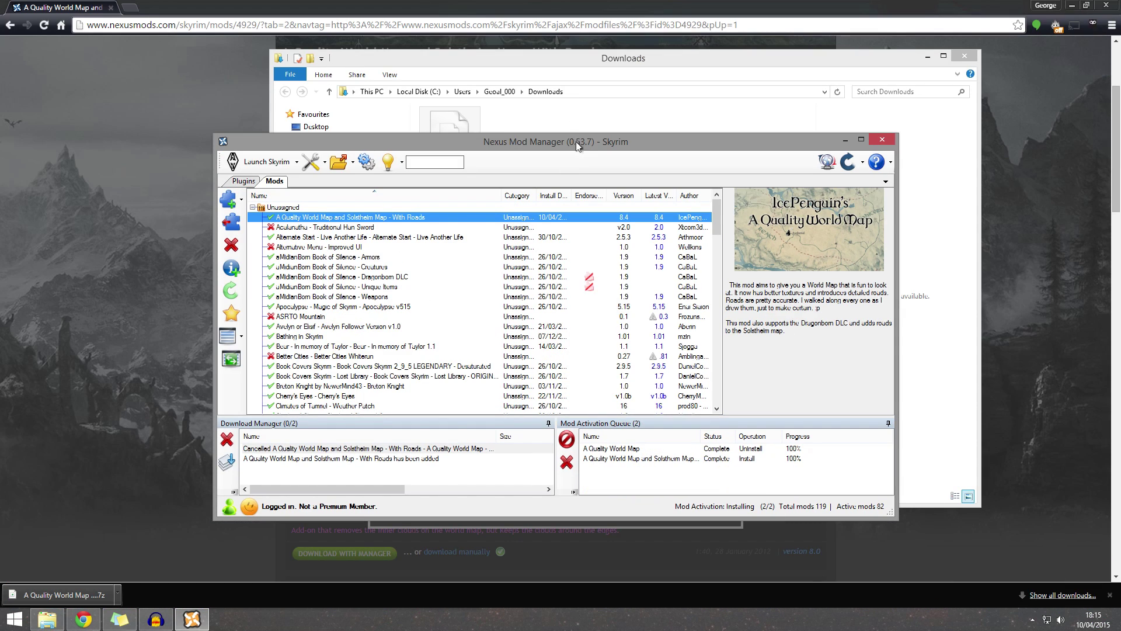
left_click_drag(576, 142, 579, 127)
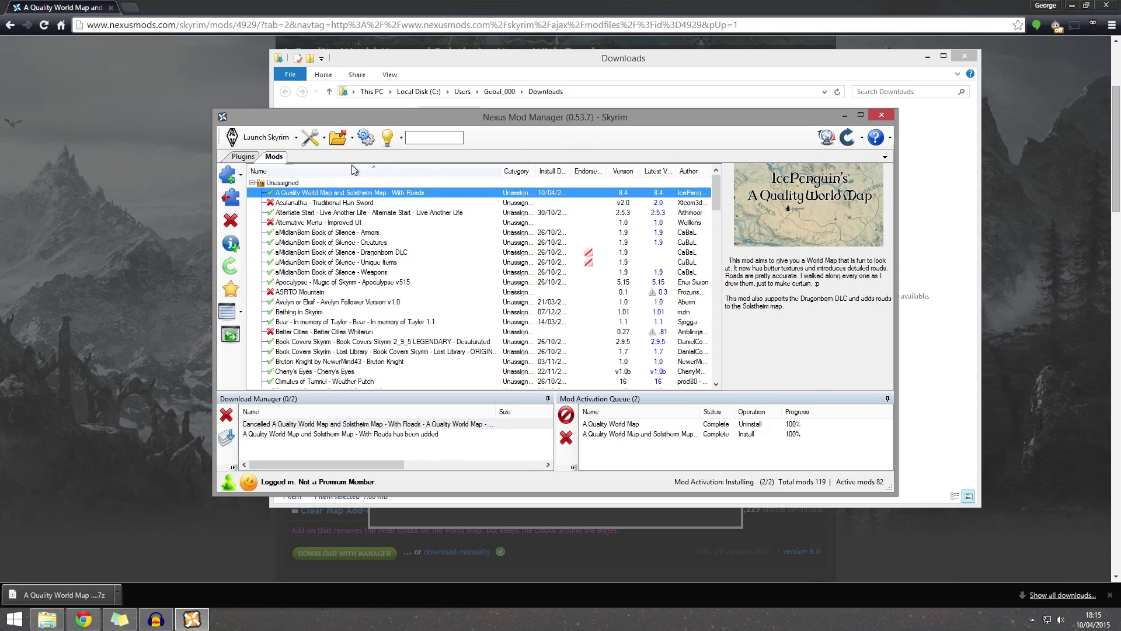